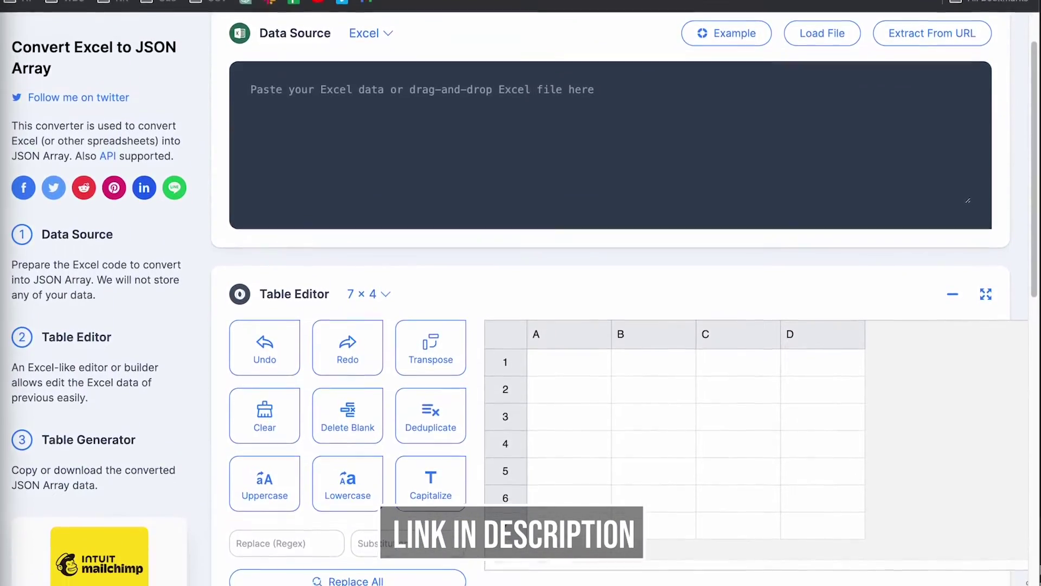
# Set the TableConvert grid to 6×4 and paste the Excel actor-and-film table into it.
pyautogui.click(386, 284)
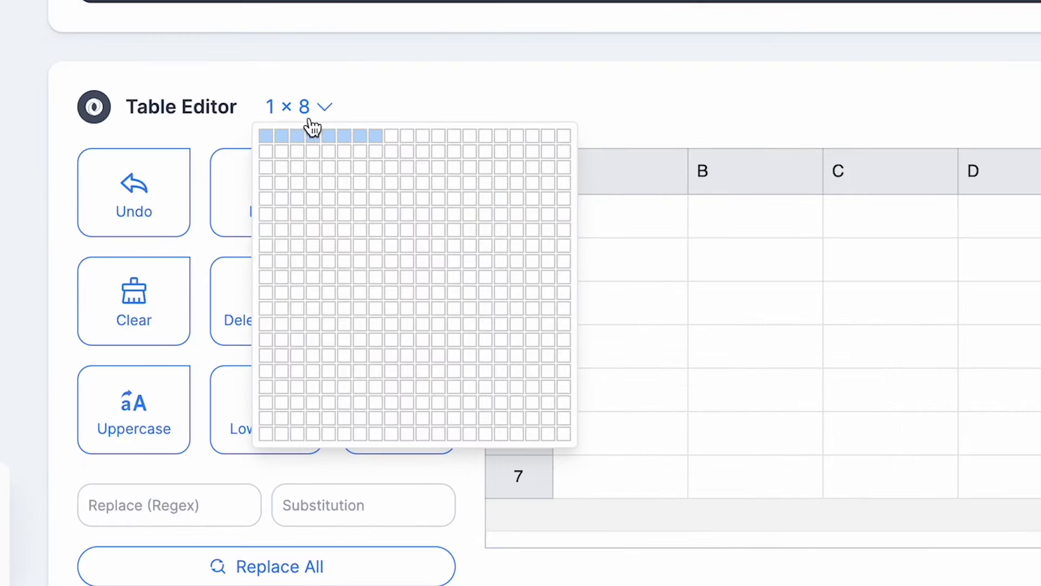
pyautogui.click(308, 210)
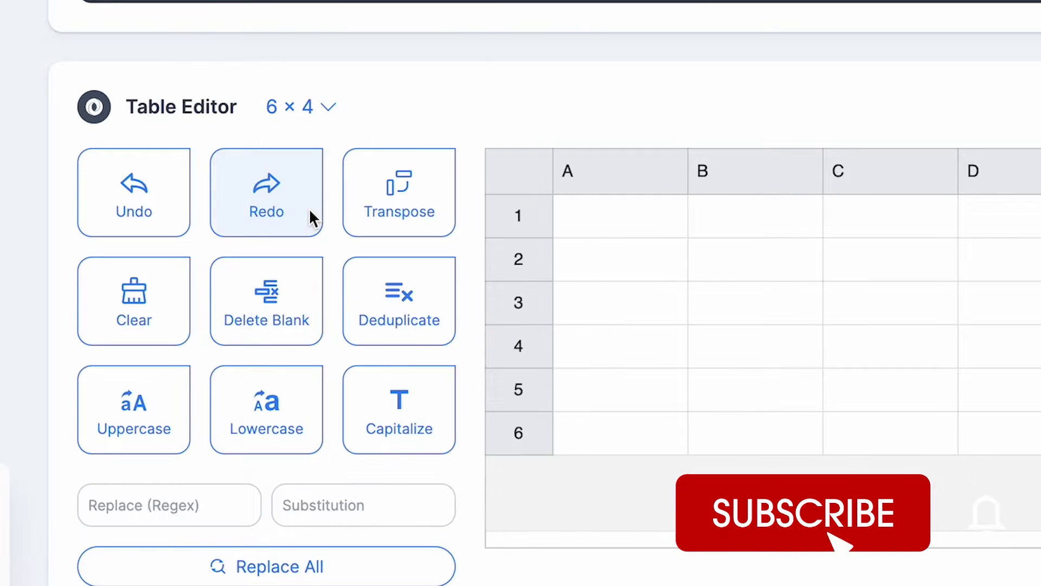
pyautogui.click(610, 217)
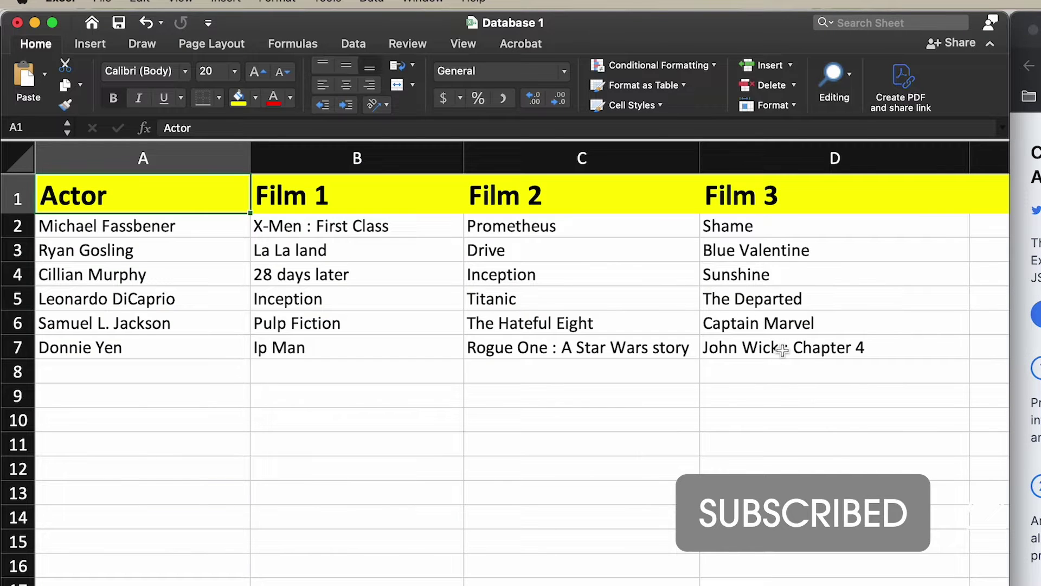
pyautogui.keyDown('shift'); pyautogui.click(782, 349); pyautogui.keyUp('shift')
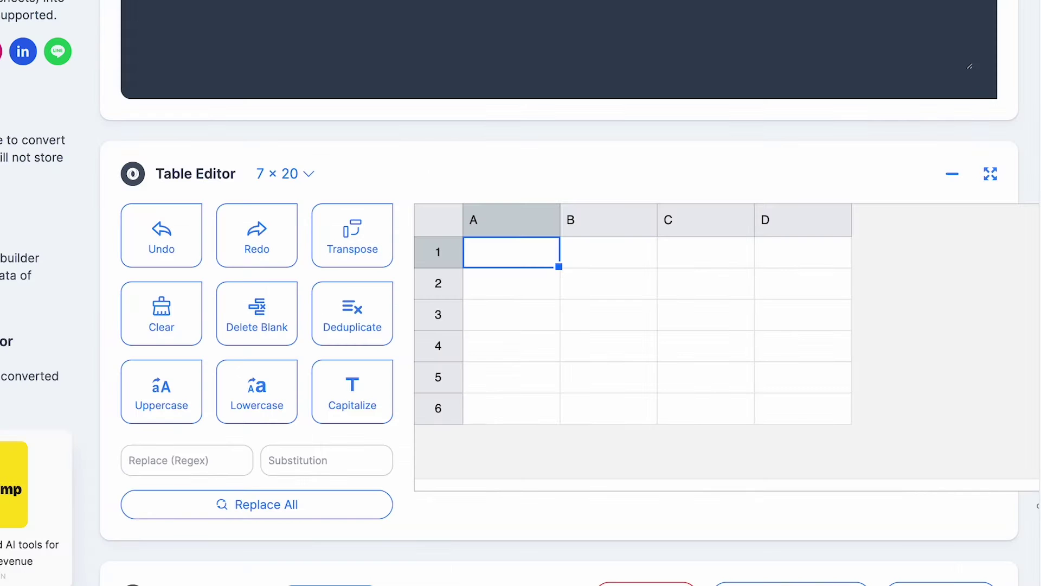
pyautogui.press('super+v')
# Review the generated JSON and copy the JSON array to the clipboard.
pyautogui.scroll(-5, 956, 135)
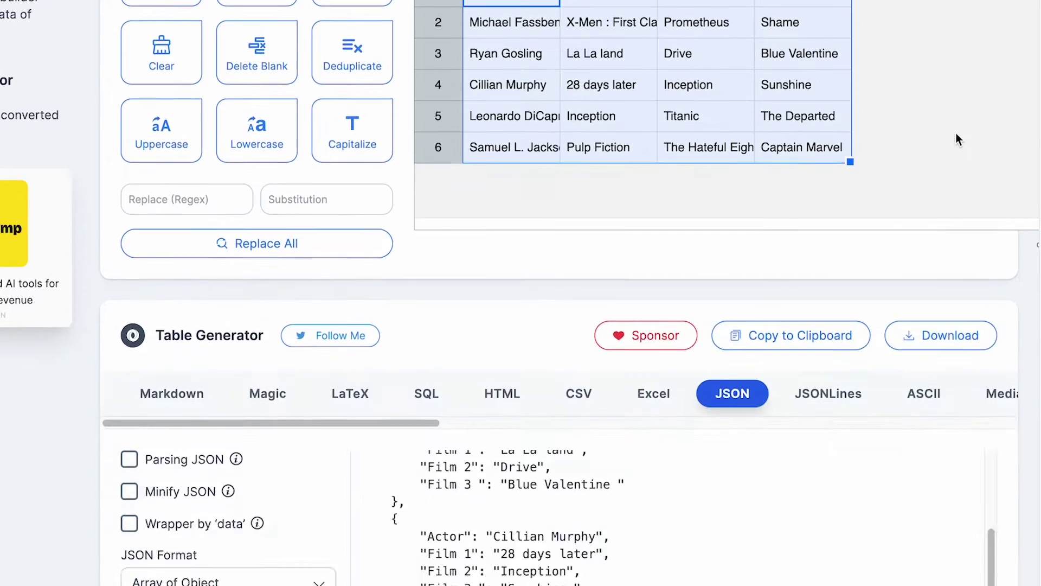
pyautogui.scroll(-2, 950, 7)
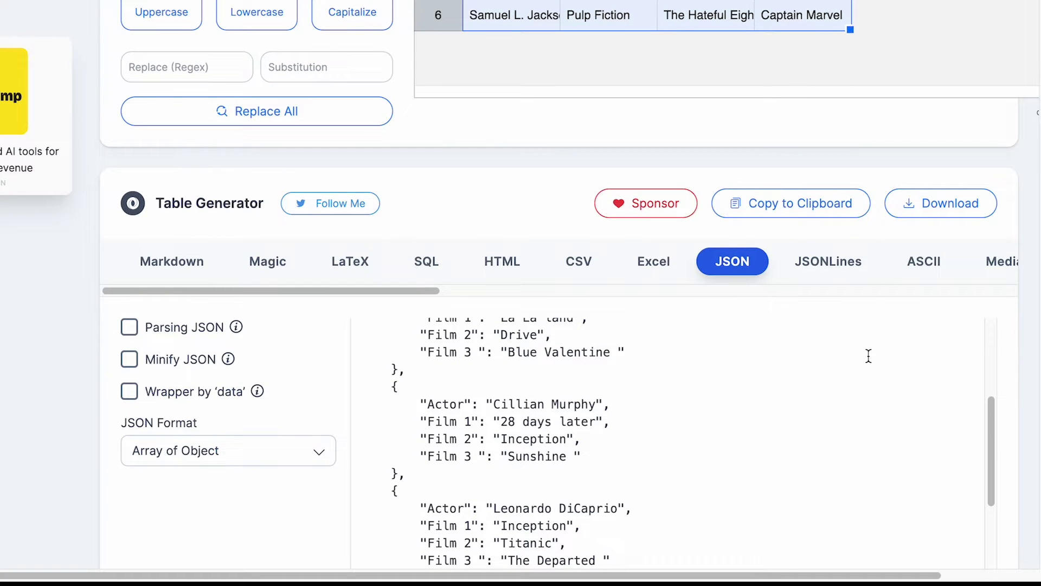
pyautogui.scroll(-2, 868, 356)
pyautogui.scroll(5, 868, 356)
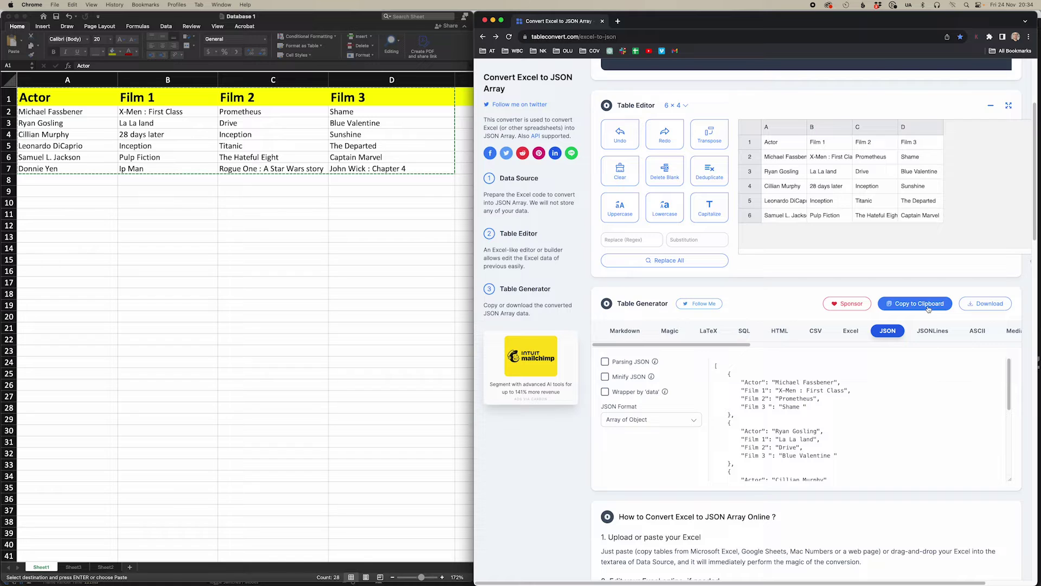
pyautogui.click(929, 307)
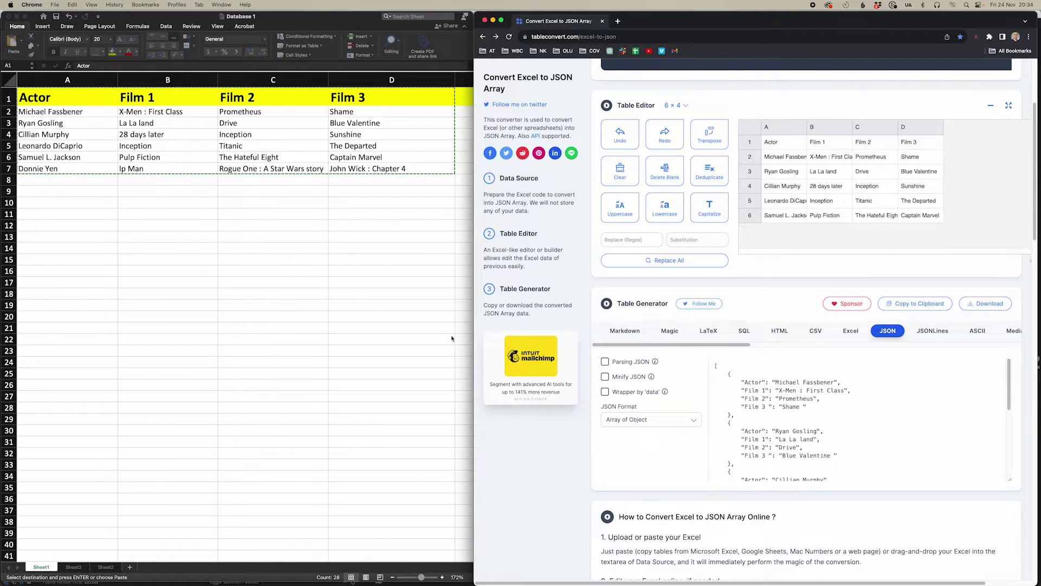
# Launch TextEdit via Spotlight, paste the actor JSON into a new document and select it all.
pyautogui.press('super+space')
pyautogui.write('text')
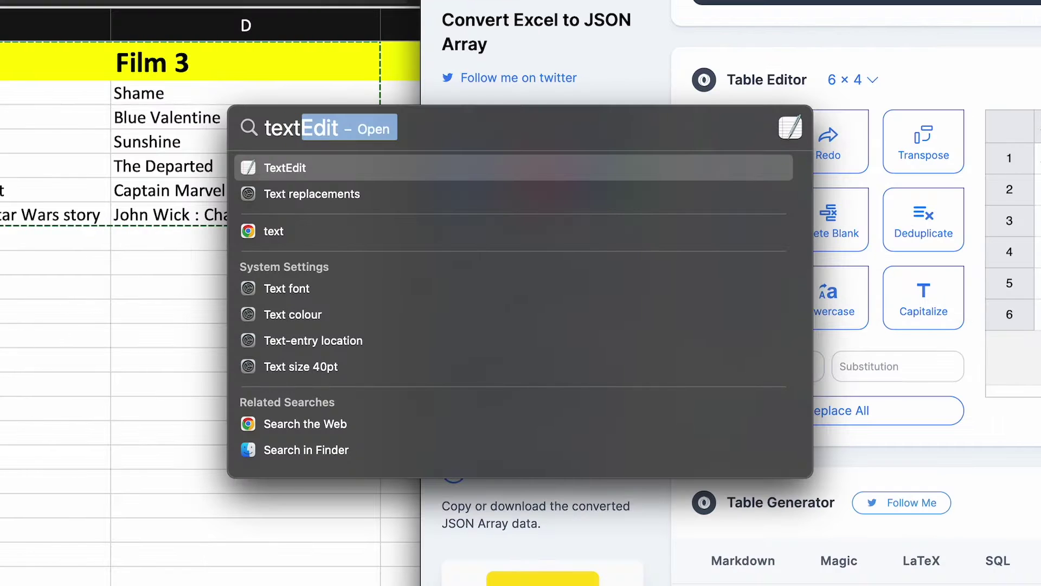
pyautogui.press('Return')
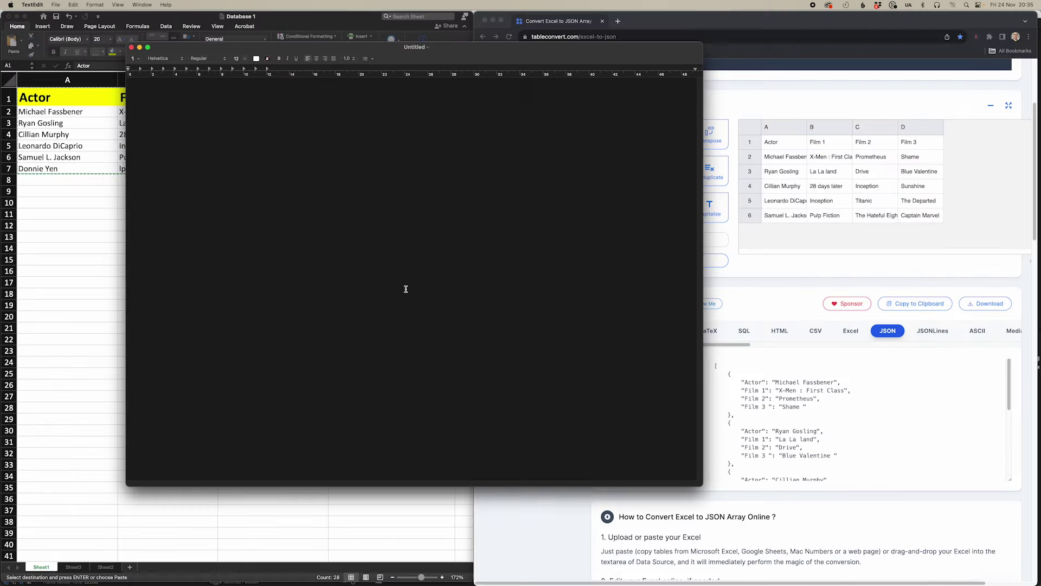
pyautogui.press('super+v')
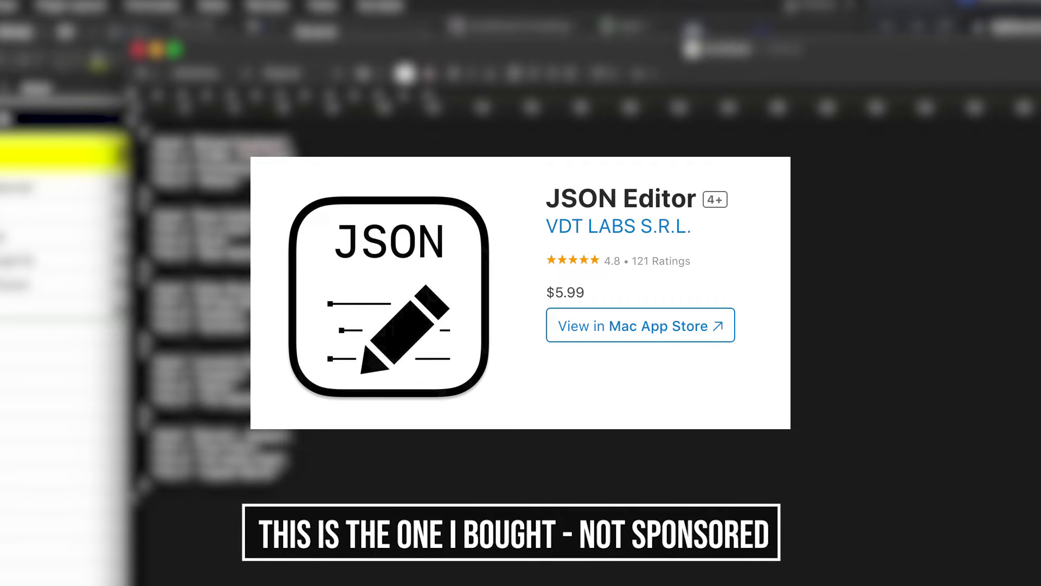
pyautogui.press('super+a')
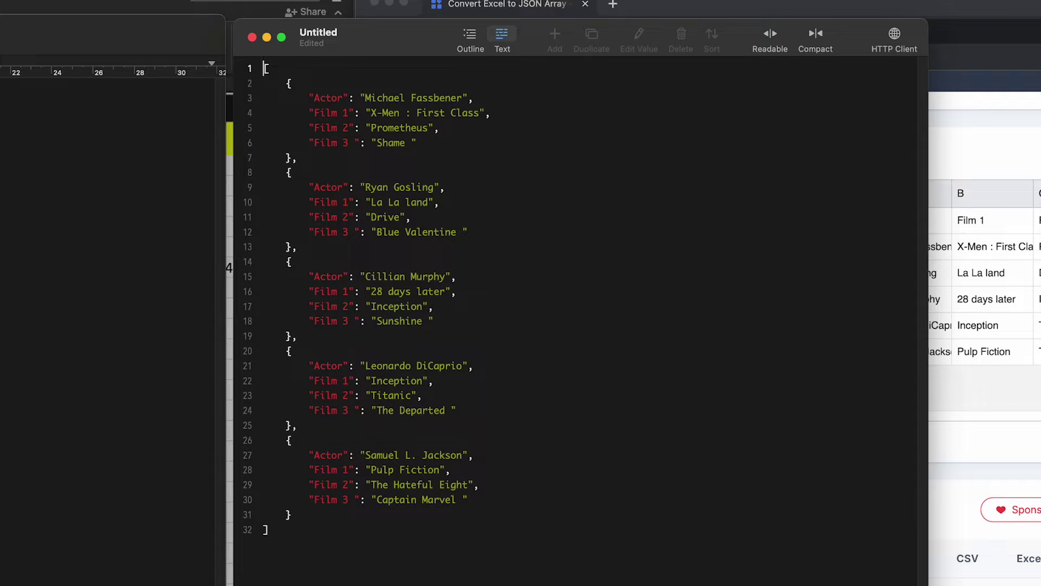
pyautogui.write('{')
# Add { "data": above the opening bracket and a closing } at the end, then validate the JSON.
pyautogui.press('Return')
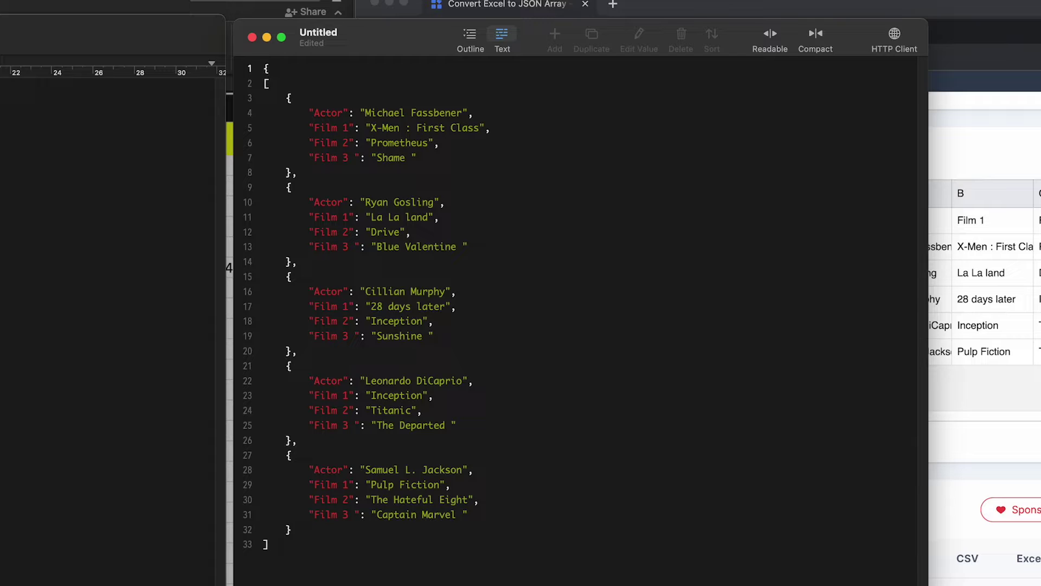
pyautogui.press('Return')
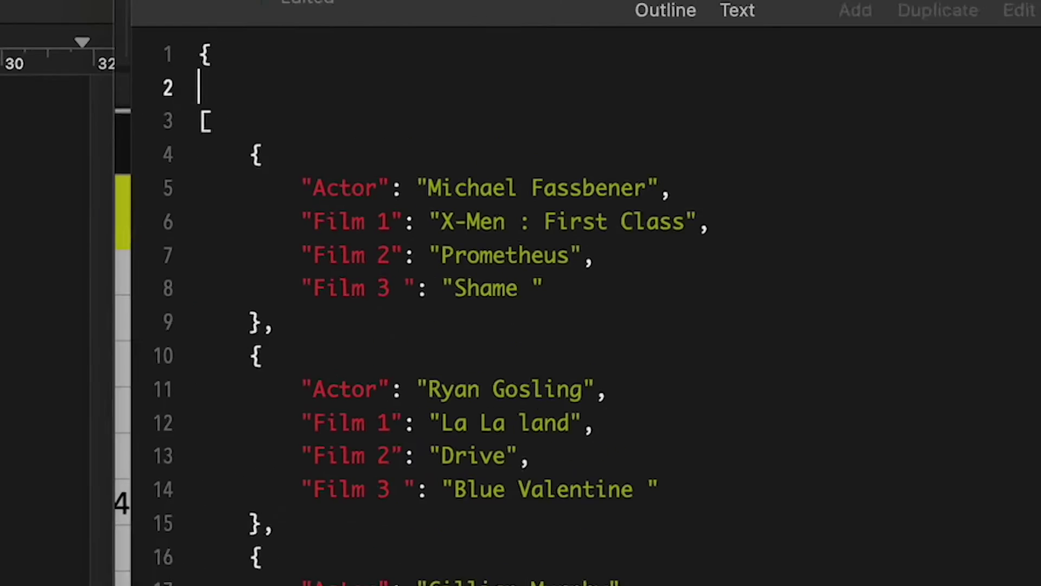
pyautogui.write('"dat')
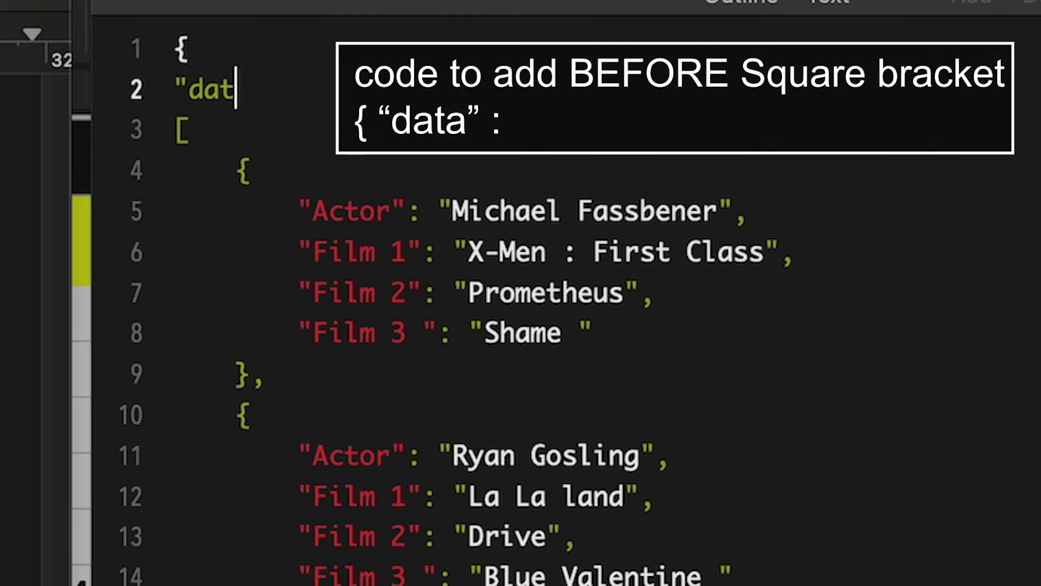
pyautogui.write('a":')
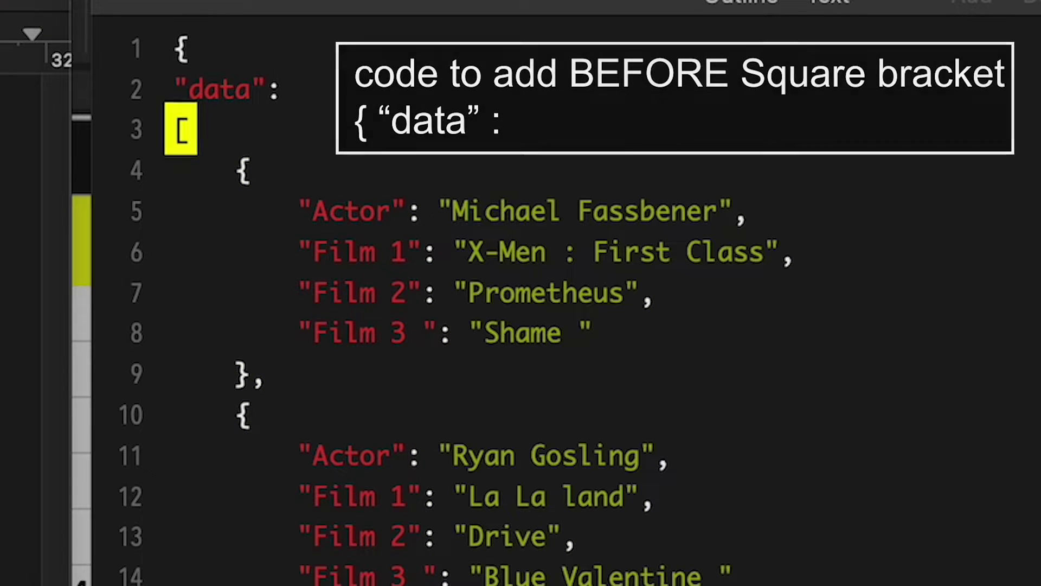
pyautogui.scroll(-10, 521, 293)
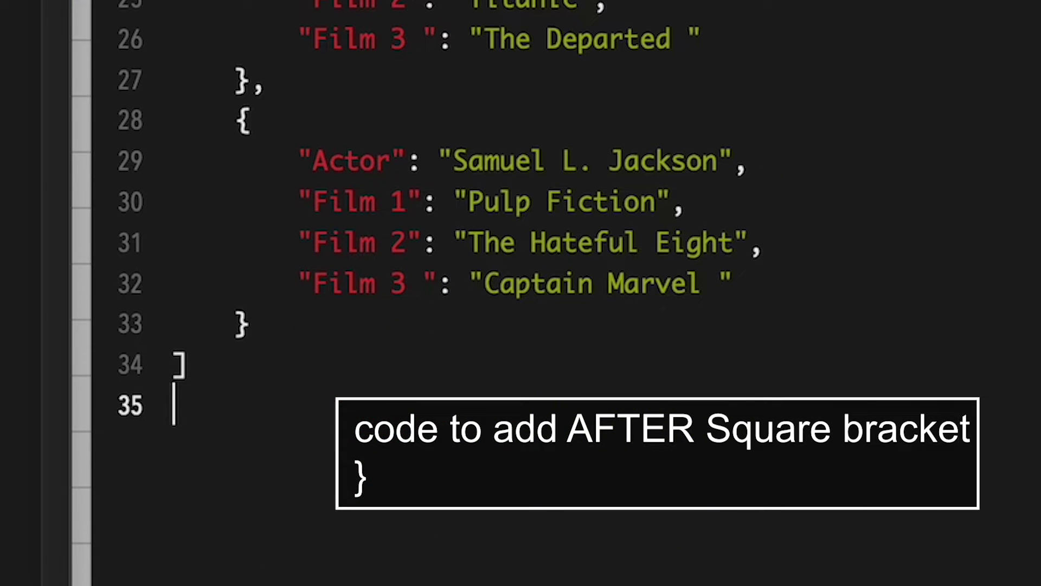
pyautogui.write('}')
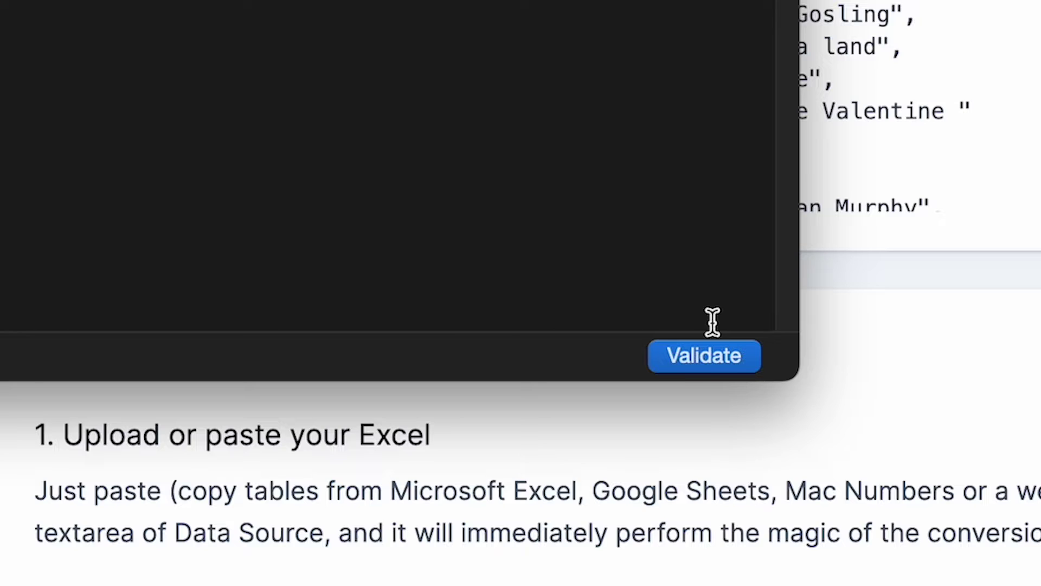
pyautogui.click(706, 356)
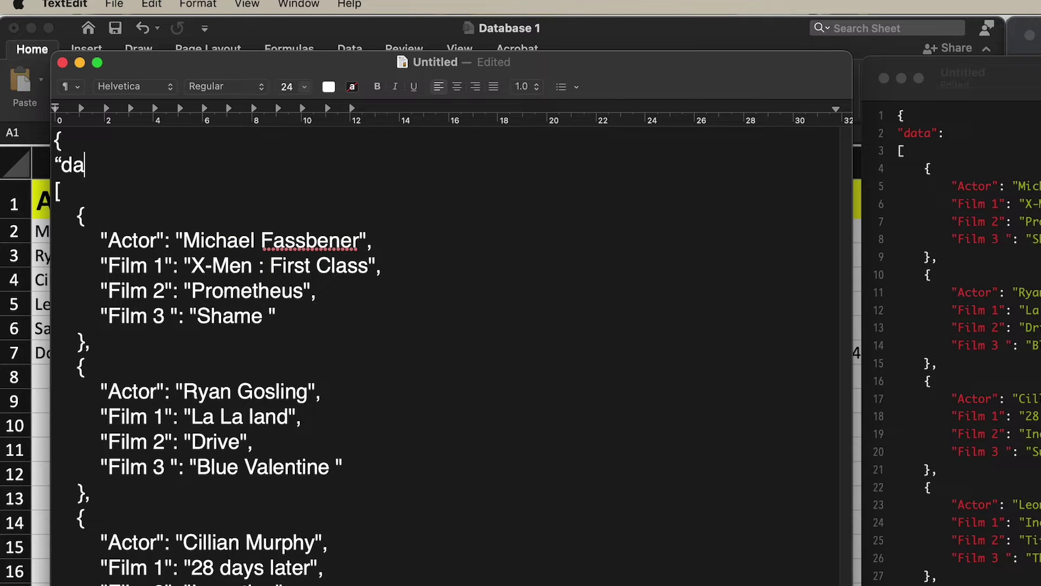
# Wrap the TextEdit array under a lowercase "data" key and save it as Male.json.
pyautogui.write('ta"')
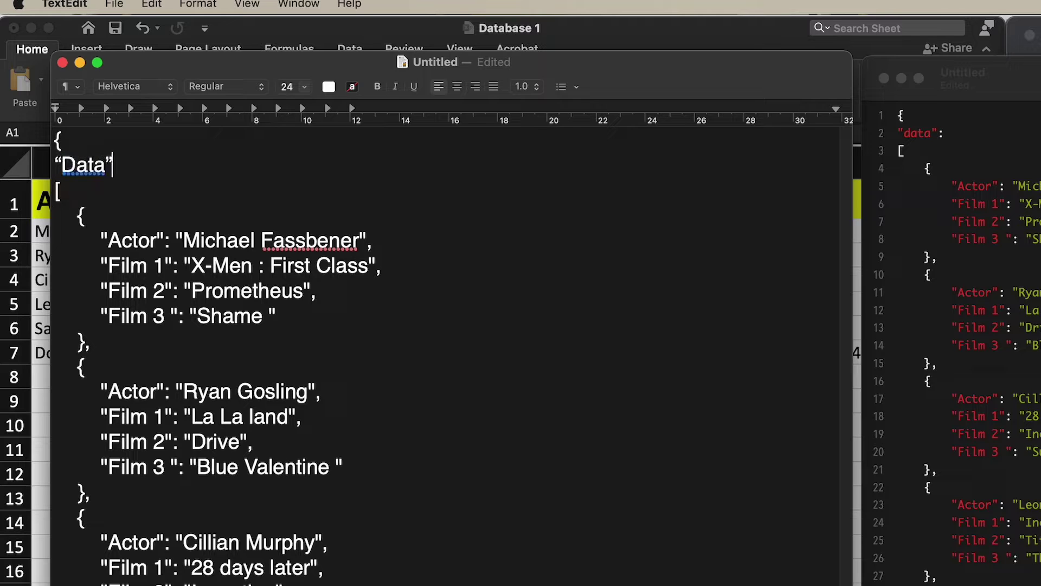
pyautogui.press('BackSpace')
pyautogui.write('d')
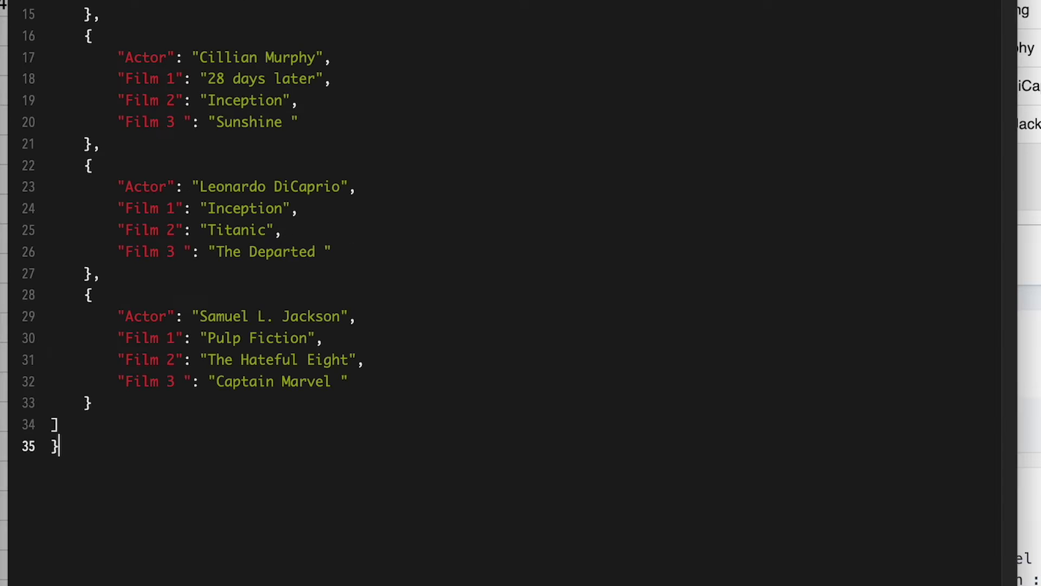
pyautogui.press('super+s')
pyautogui.write('Male.json')
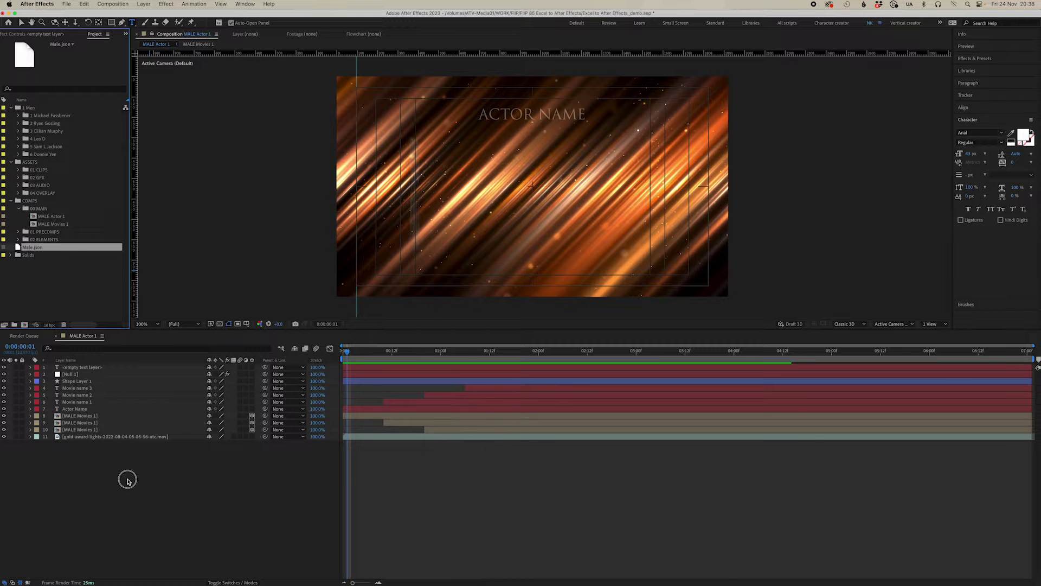
# Delete the empty text layer and add a top-right text layer reading Male.json in MALE Actor 1.
pyautogui.click(127, 480)
pyautogui.click(93, 368)
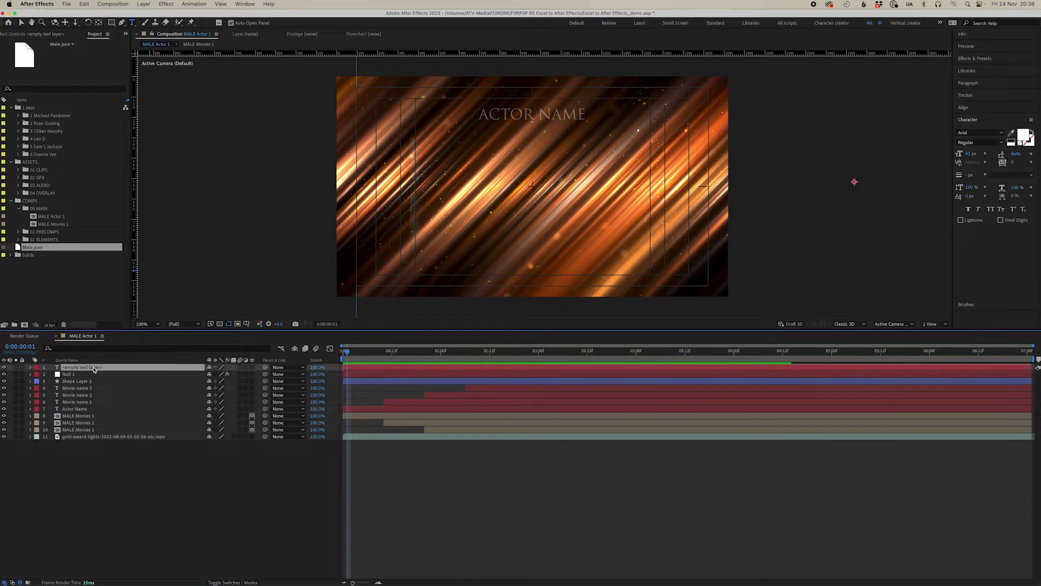
pyautogui.press('Delete')
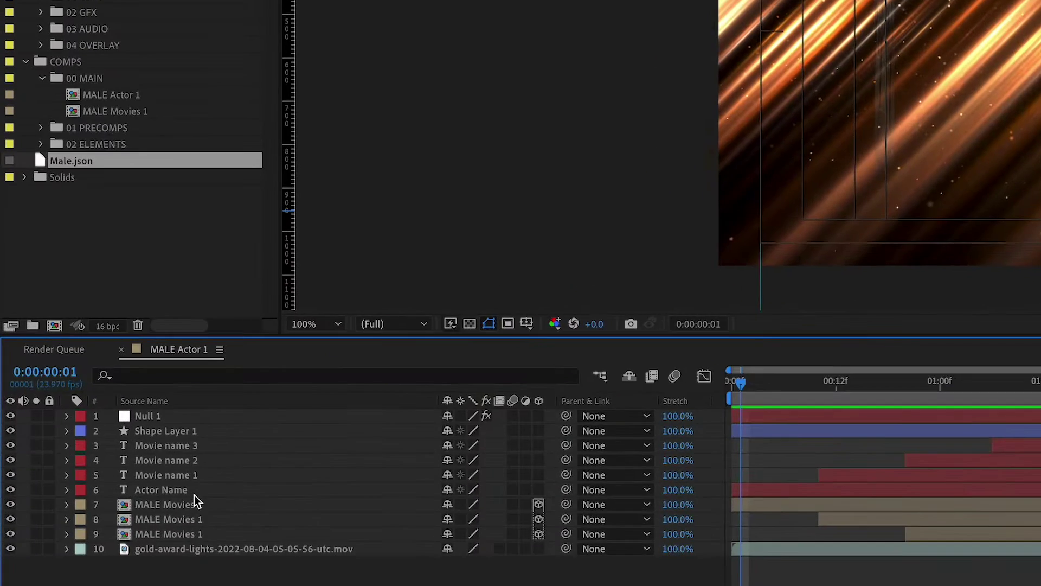
pyautogui.click(90, 405)
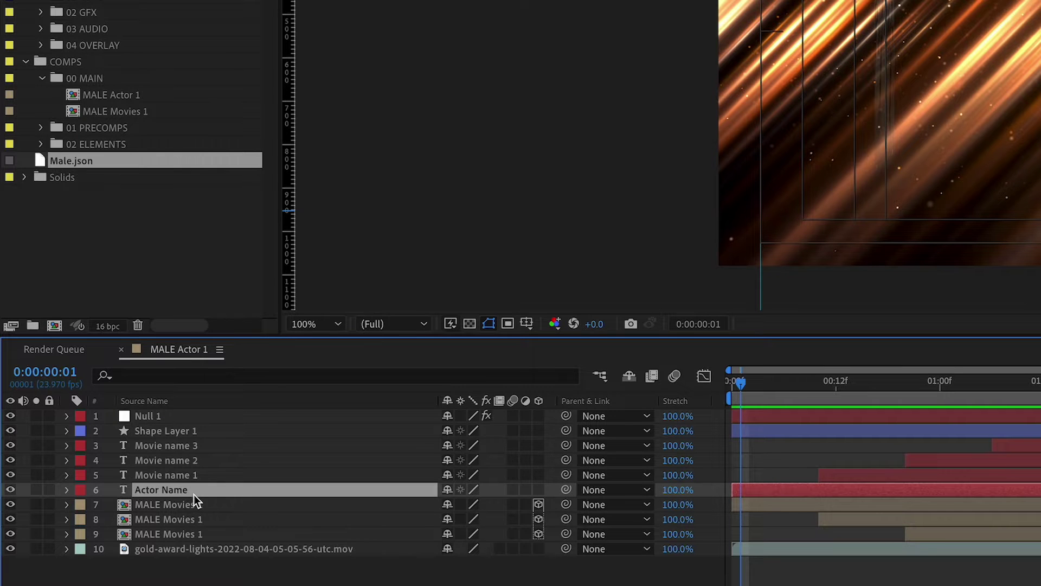
pyautogui.write('Te')
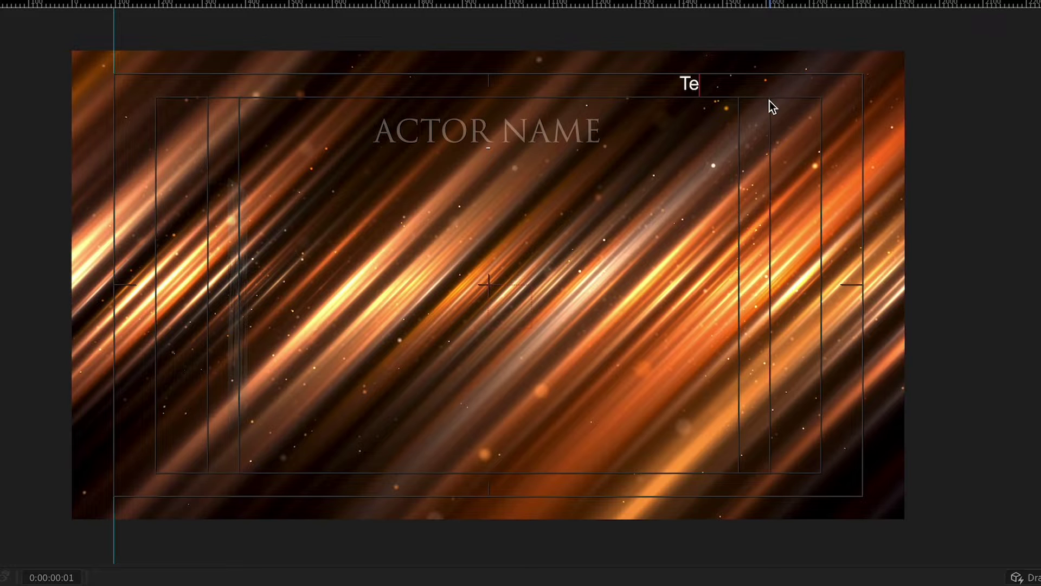
pyautogui.write('xt.json')
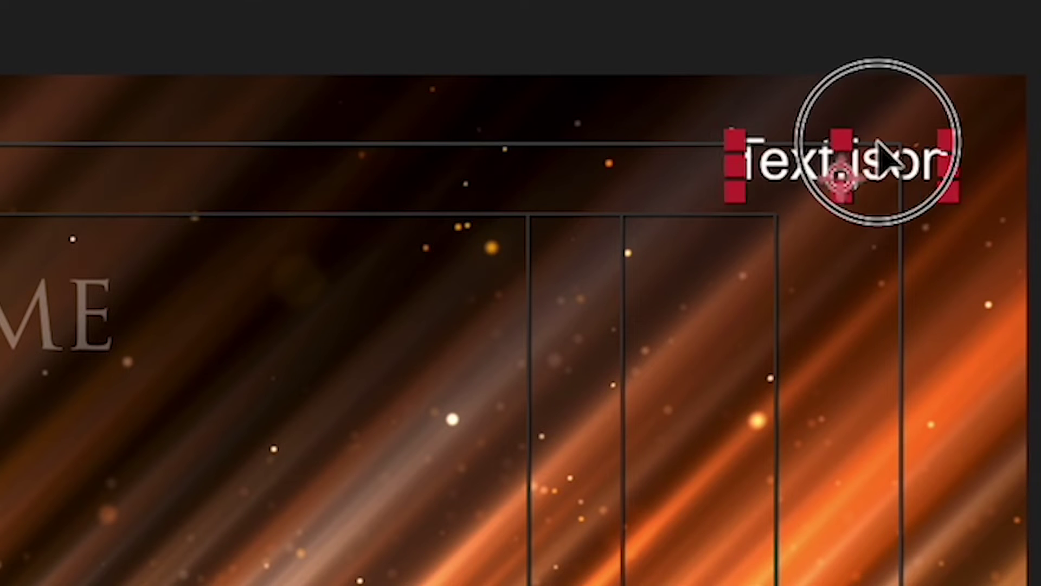
pyautogui.click(230, 233)
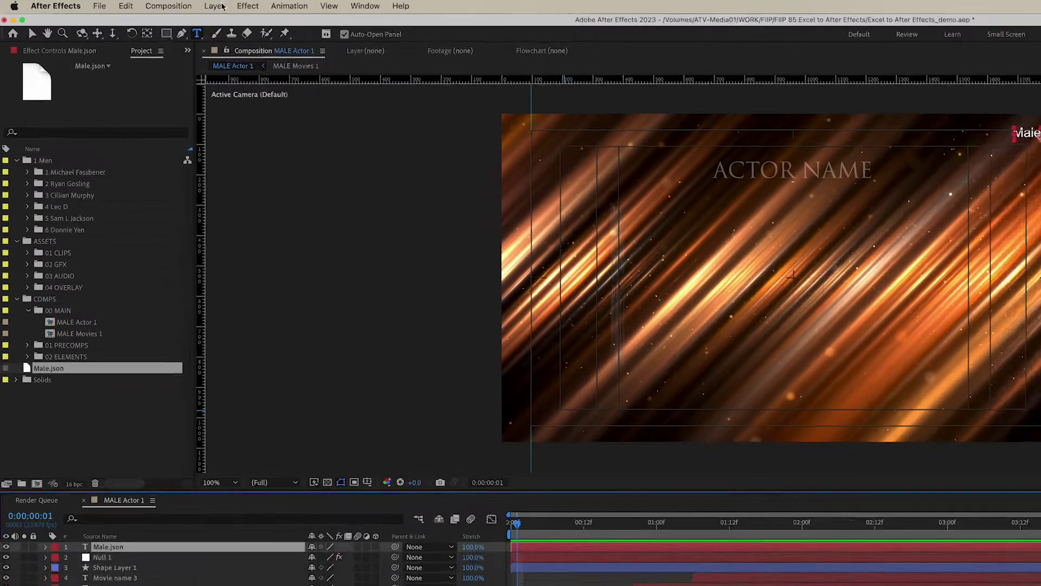
# Pre-compose the Male.json text layer into a new comp named _JsonFile.
pyautogui.click(229, 6)
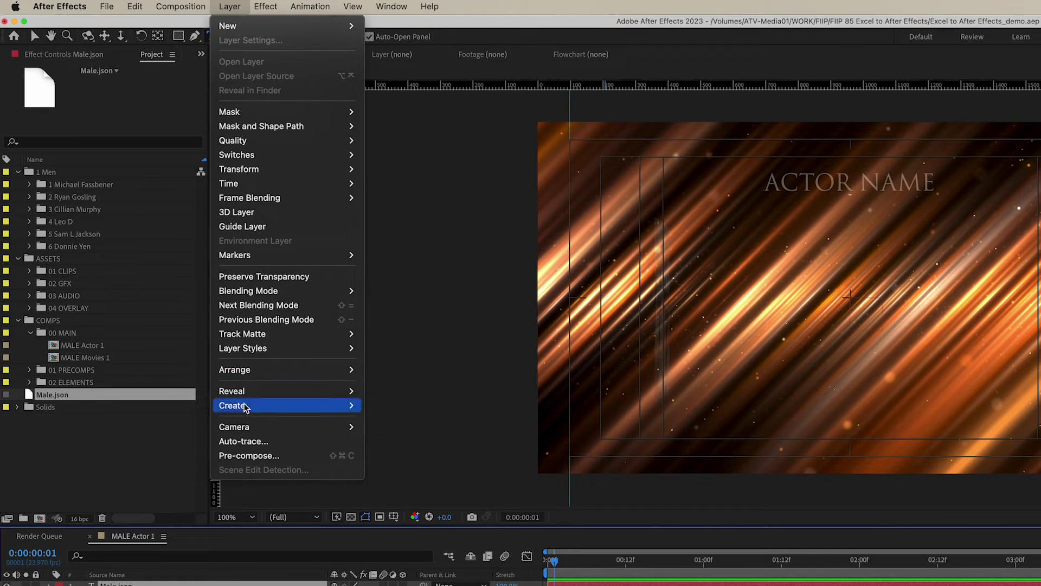
pyautogui.click(239, 456)
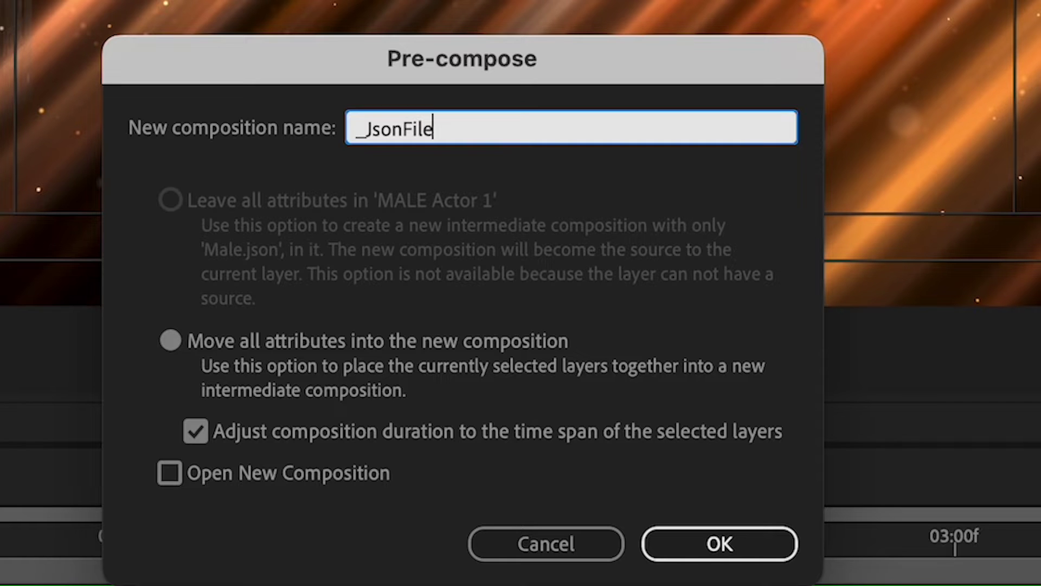
pyautogui.click(709, 559)
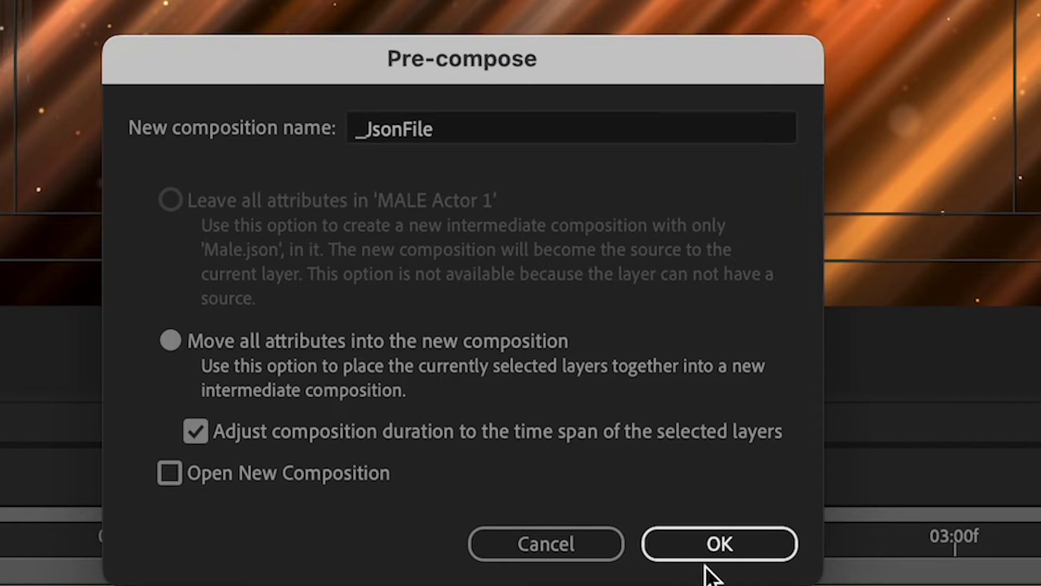
pyautogui.click(721, 545)
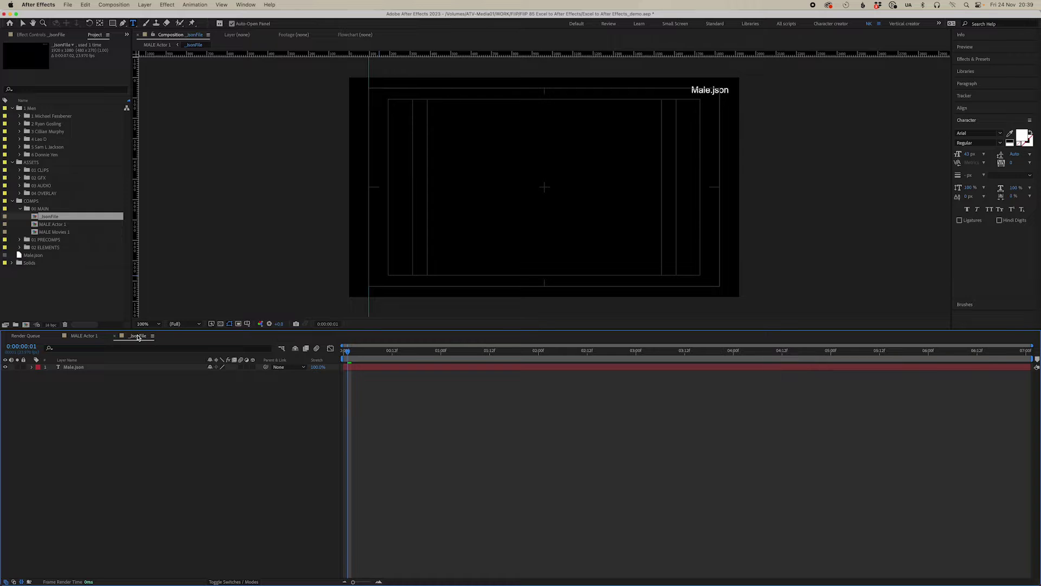
# Dock the _JsonFile timeline below MALE Actor 1's and enlarge the timeline panels.
pyautogui.moveTo(137, 338)
pyautogui.mouseDown()
pyautogui.moveTo(114, 491)
pyautogui.moveTo(114, 579)
pyautogui.mouseUp()
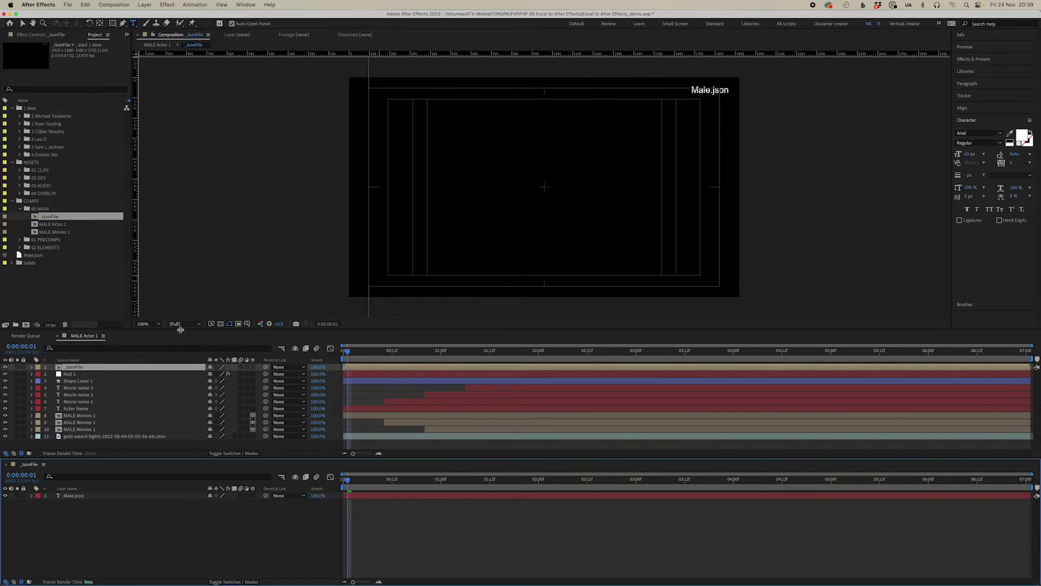
pyautogui.moveTo(180, 329); pyautogui.dragTo(179, 310)
pyautogui.moveTo(118, 457); pyautogui.dragTo(116, 480)
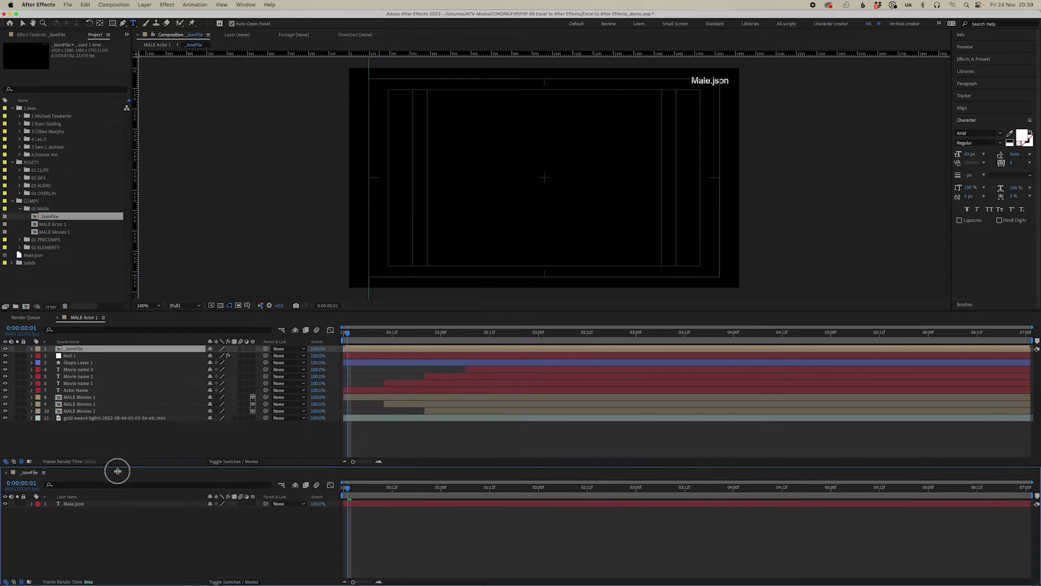
# Give Actor Name's Source Text an expression pick-whipped to the Male.json layer's Source Text.
pyautogui.click(70, 171)
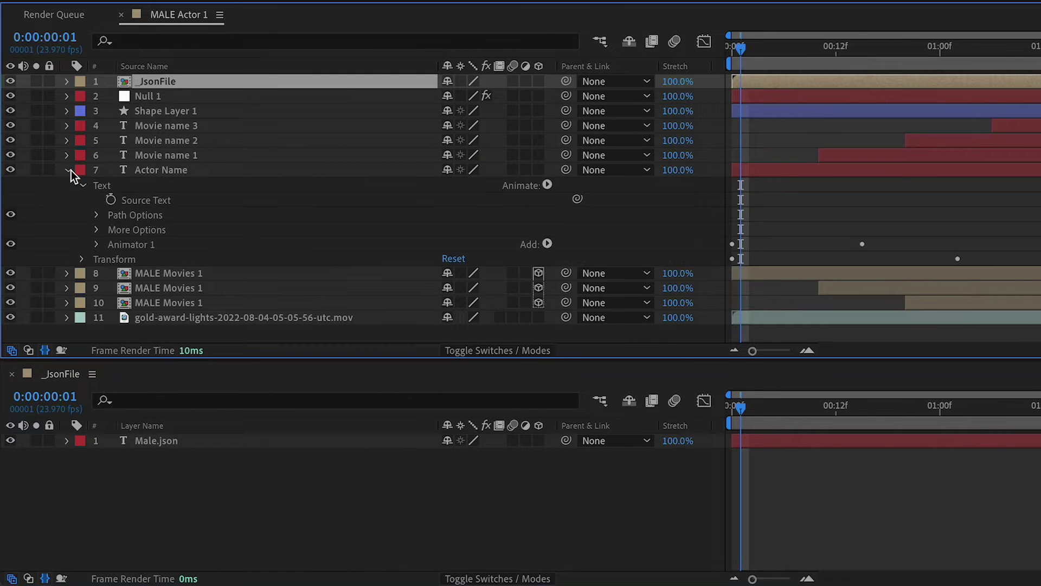
pyautogui.click(67, 440)
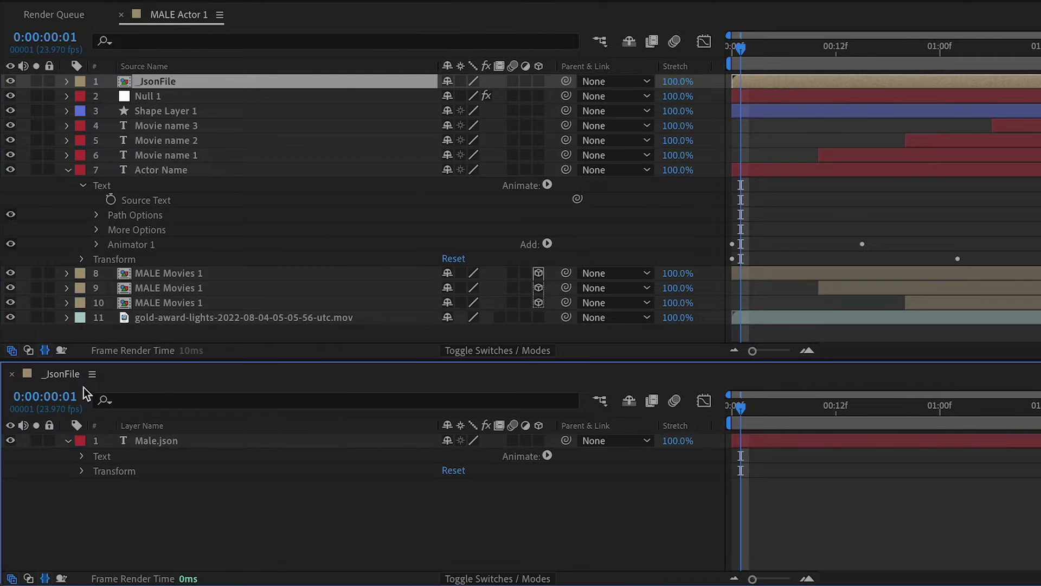
pyautogui.click(83, 457)
pyautogui.keyDown('alt'); pyautogui.click(111, 200); pyautogui.keyUp('alt')
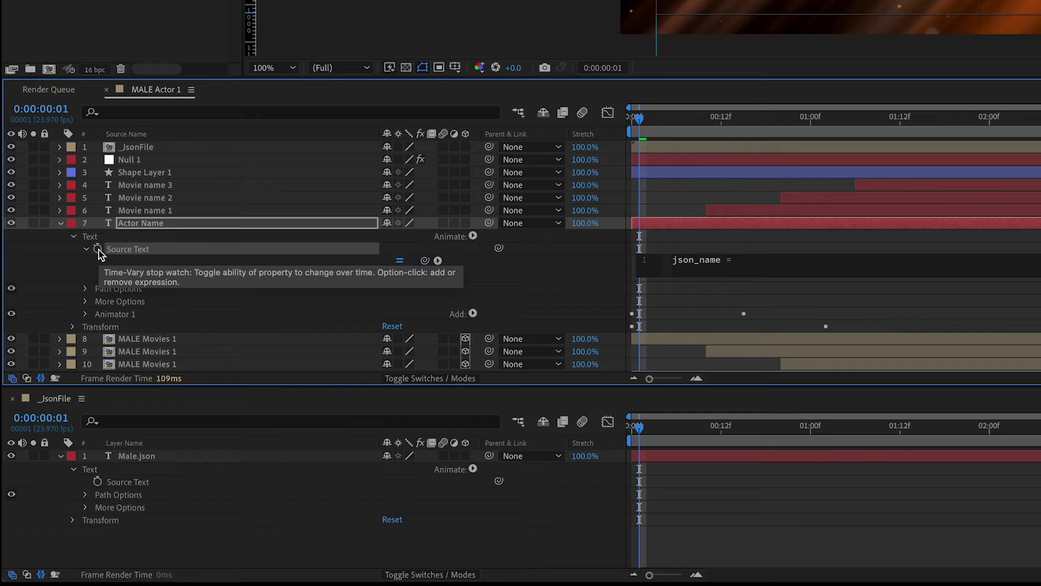
pyautogui.moveTo(426, 261); pyautogui.dragTo(145, 483)
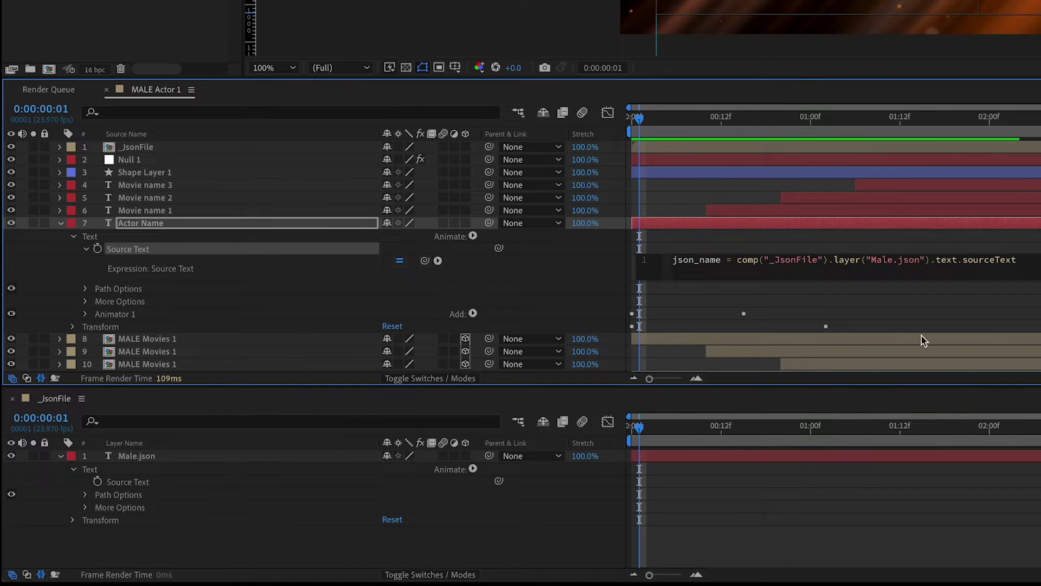
pyautogui.write(';')
pyautogui.press('KP_Enter')
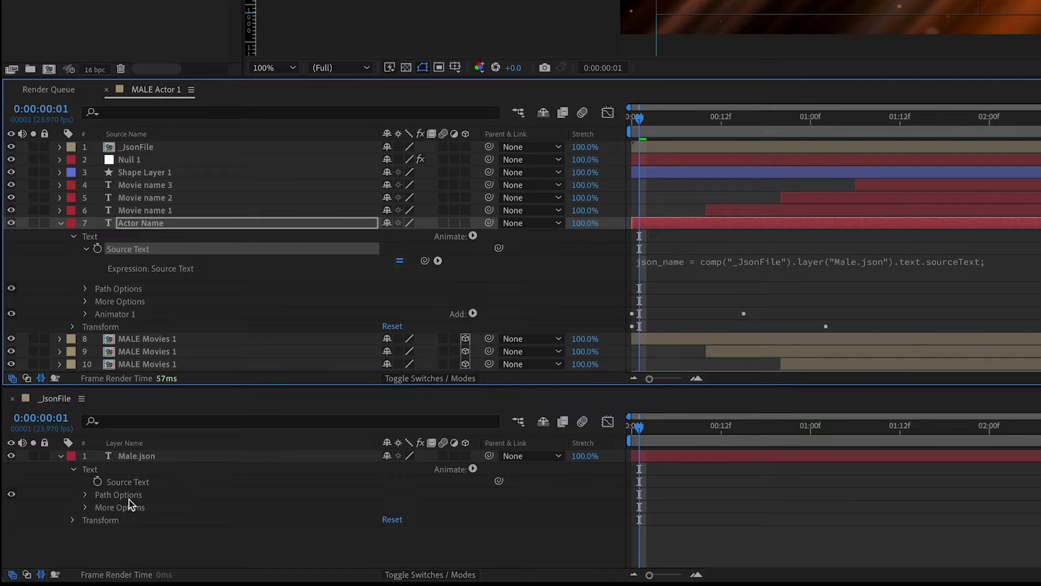
# Rename the Male.json layer to TEXT and close the _JsonFile timeline.
pyautogui.click(146, 456)
pyautogui.press('Return')
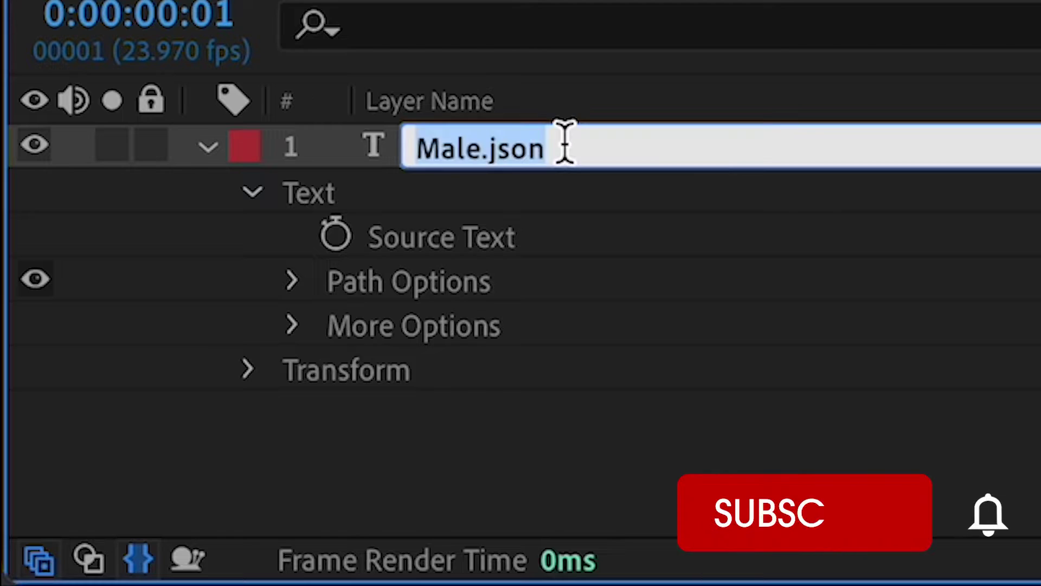
pyautogui.write('TEXT')
pyautogui.press('Return')
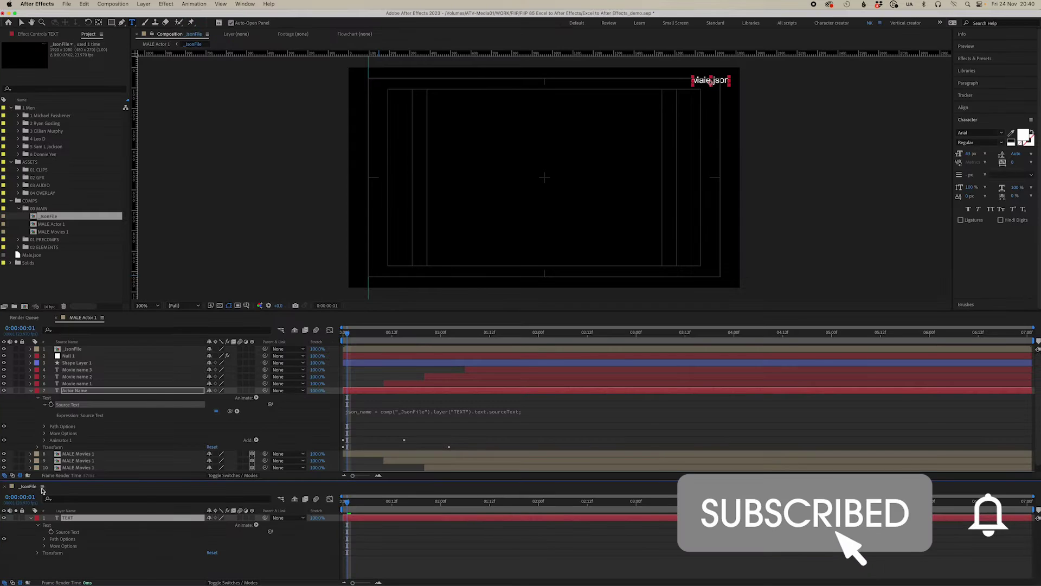
pyautogui.rightClick(42, 491)
pyautogui.click(67, 380)
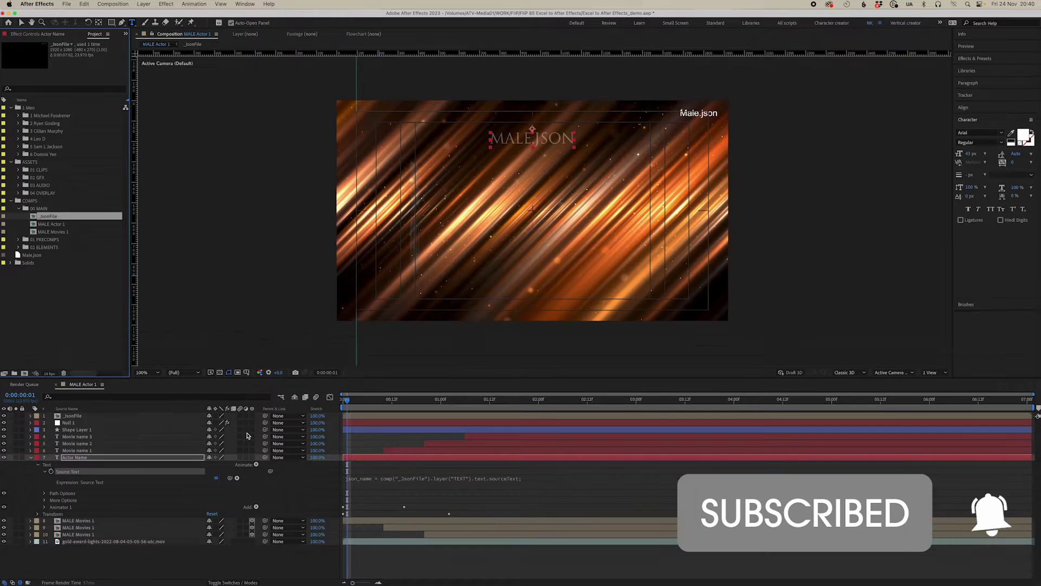
# Add footage(json_name).dataValue([0,0,0]); as the expression's second line, showing MICHAEL FASSBENDER.
pyautogui.click(577, 486)
pyautogui.press('Return')
pyautogui.write('footage')
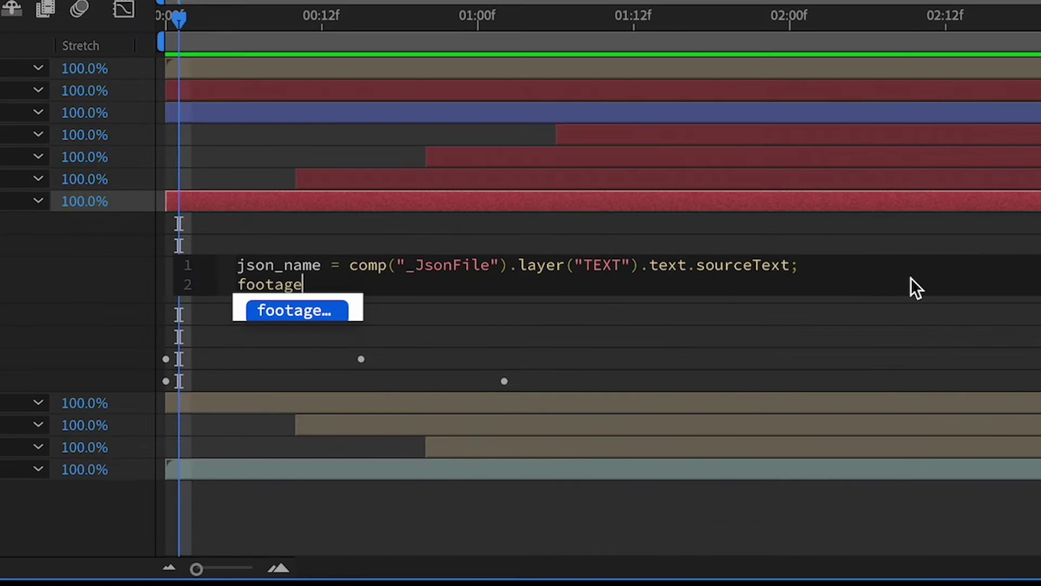
pyautogui.press('Return')
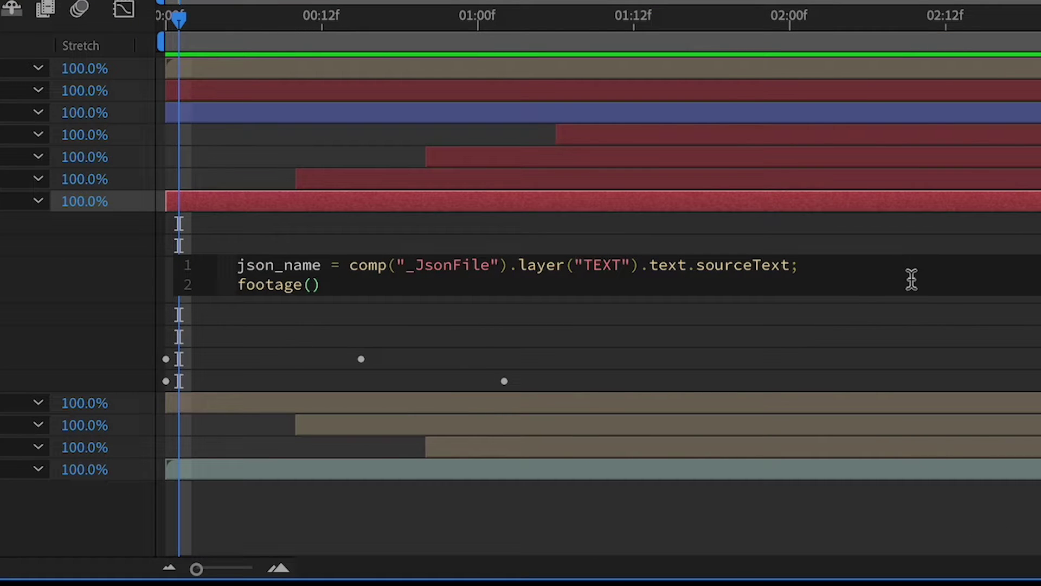
pyautogui.write('json')
pyautogui.press('Return')
pyautogui.press('Right')
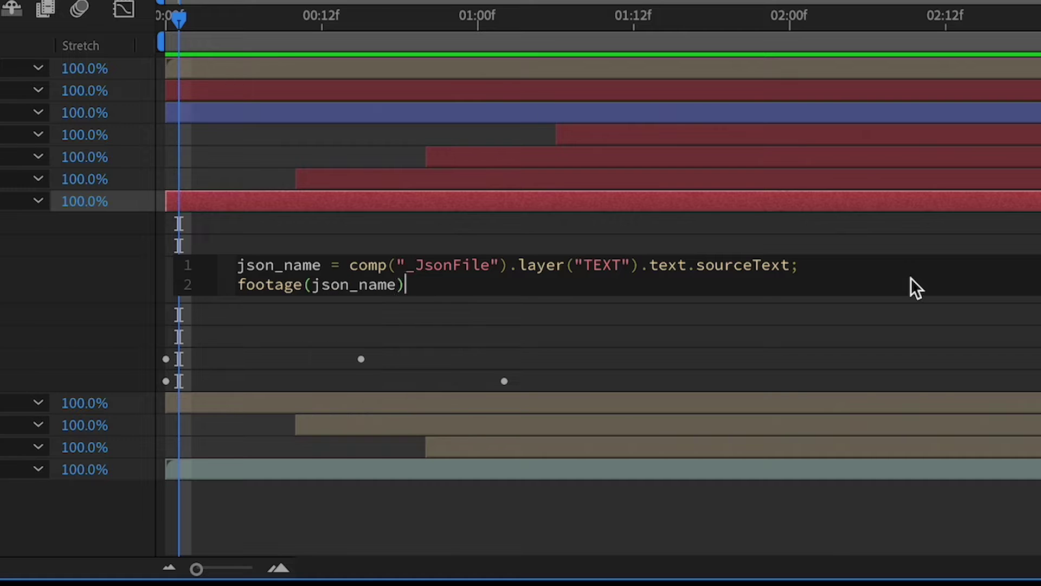
pyautogui.write('.data')
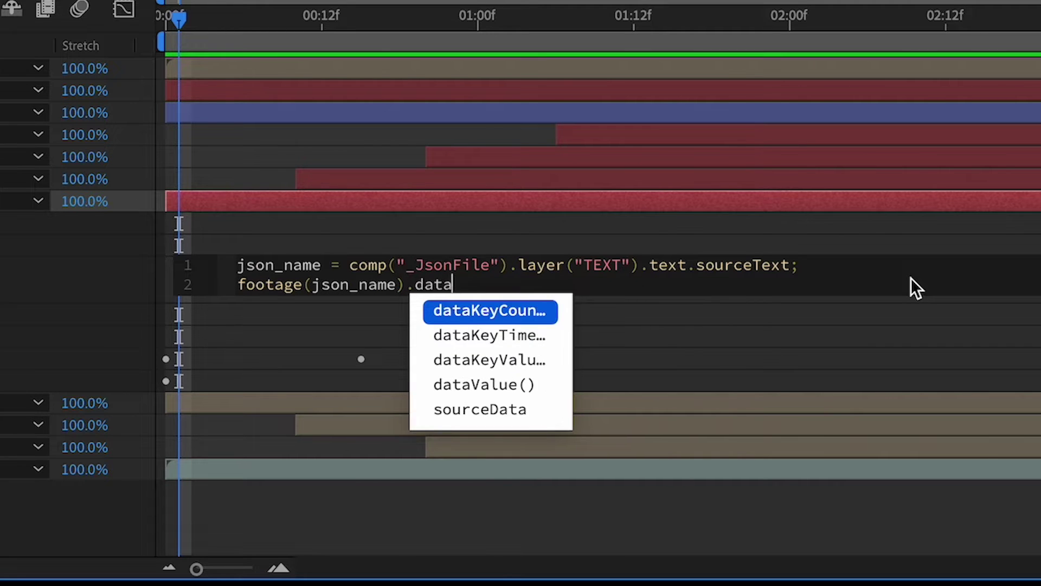
pyautogui.write('Value(')
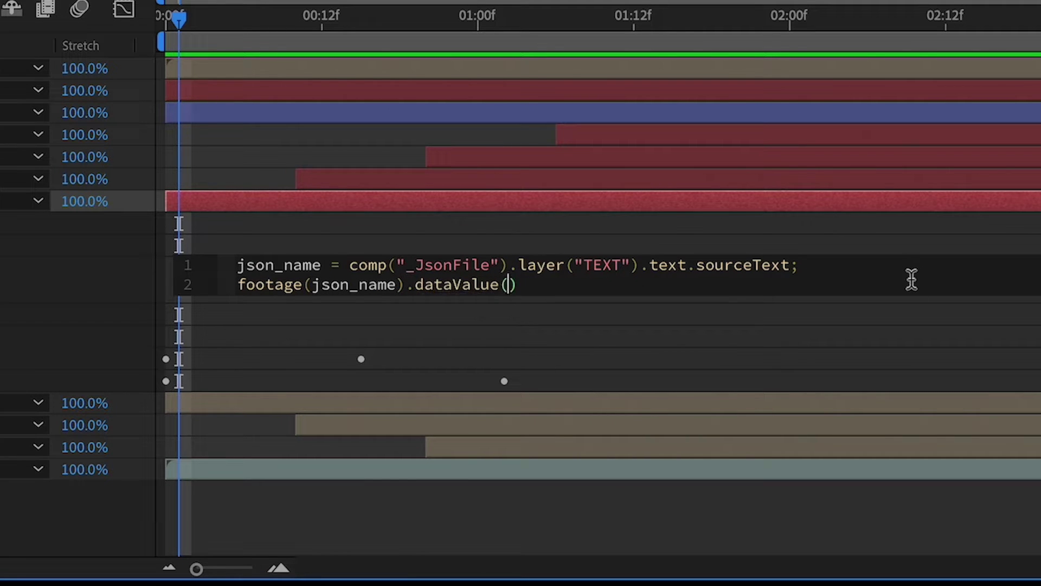
pyautogui.write('[0')
pyautogui.write(',0,0')
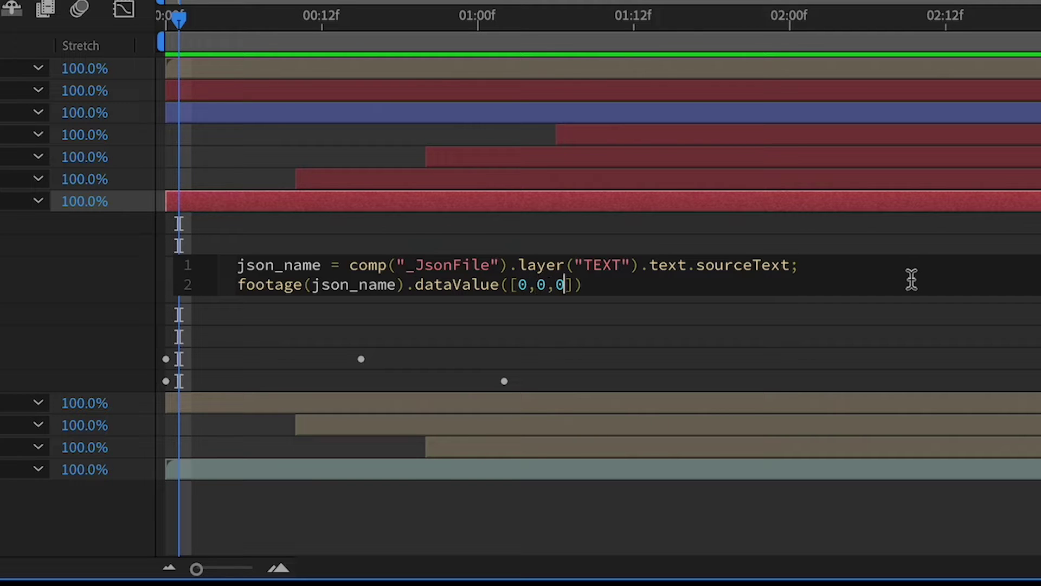
pyautogui.press('Right')
pyautogui.press('Right')
pyautogui.write(';')
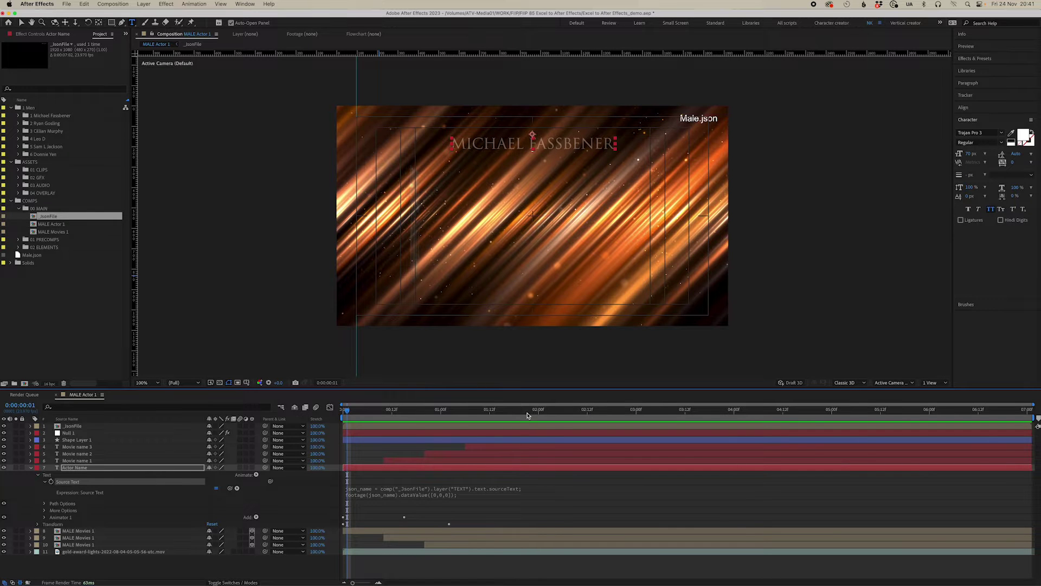
pyautogui.click(530, 413)
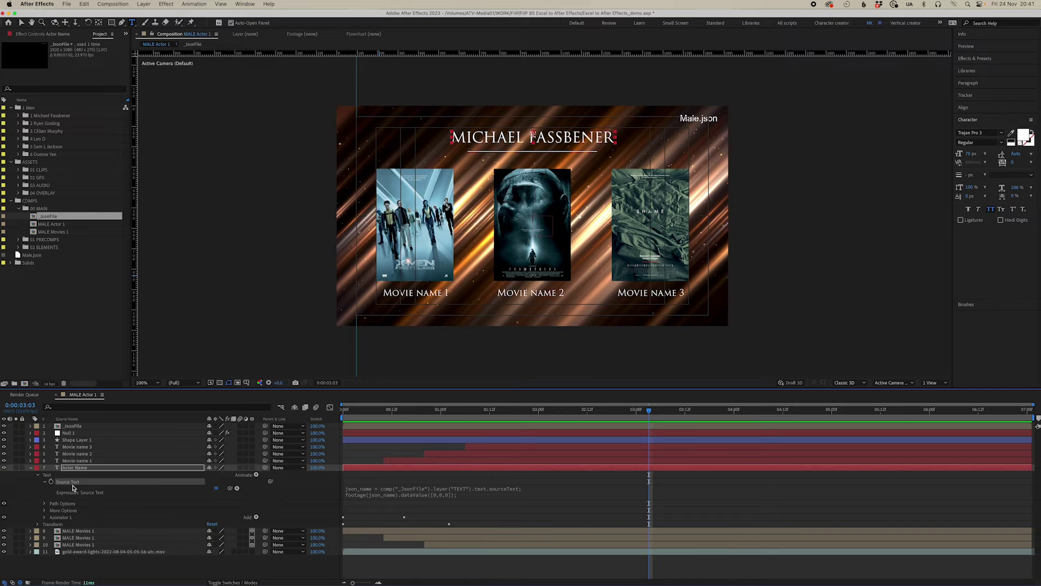
# Copy the Actor Name expression and paste it onto Movie name 1–3.
pyautogui.rightClick(73, 487)
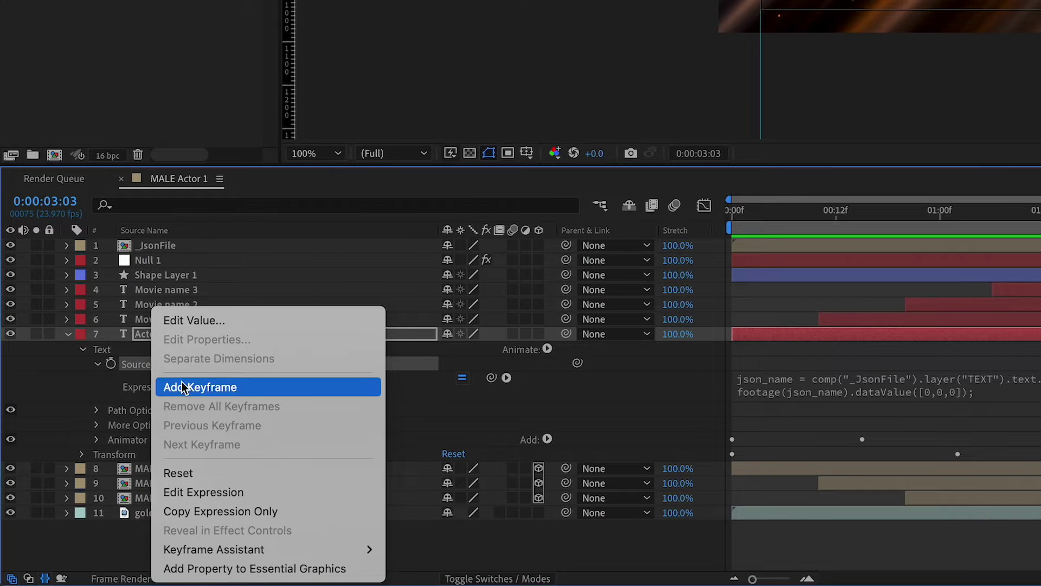
pyautogui.click(237, 497)
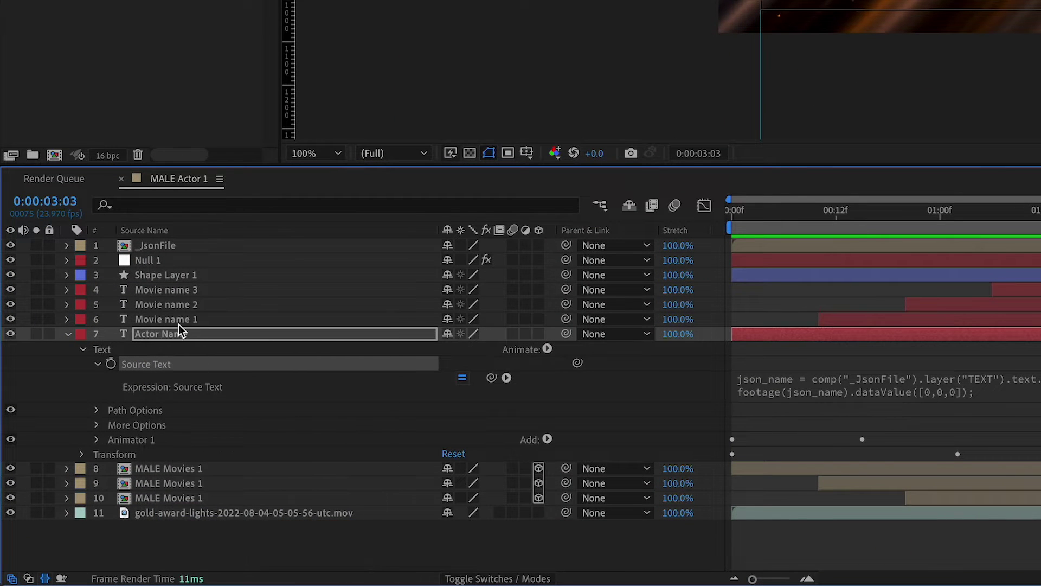
pyautogui.click(180, 320)
pyautogui.keyDown('shift'); pyautogui.click(180, 288); pyautogui.keyUp('shift')
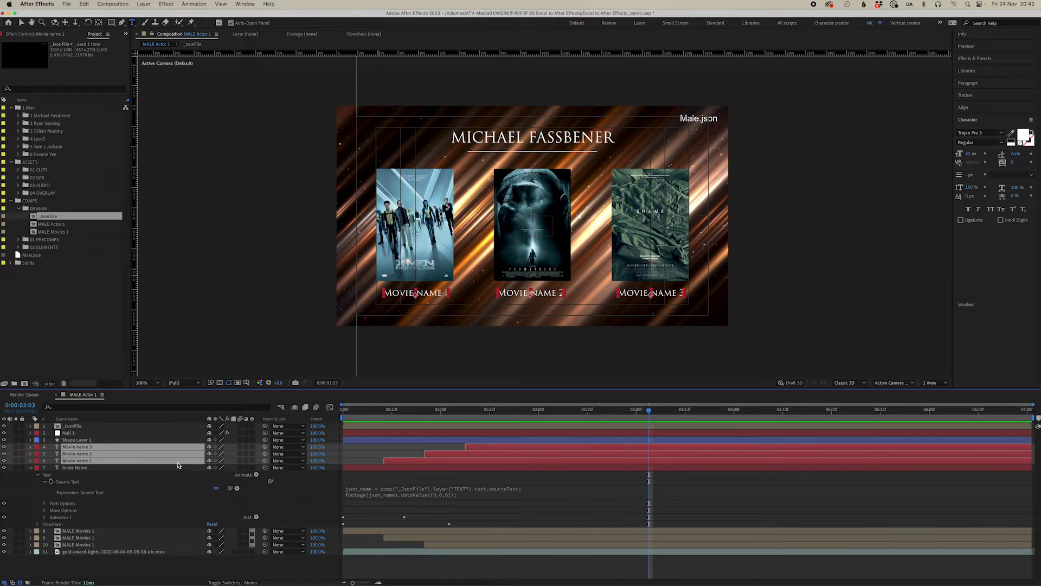
pyautogui.click(84, 4)
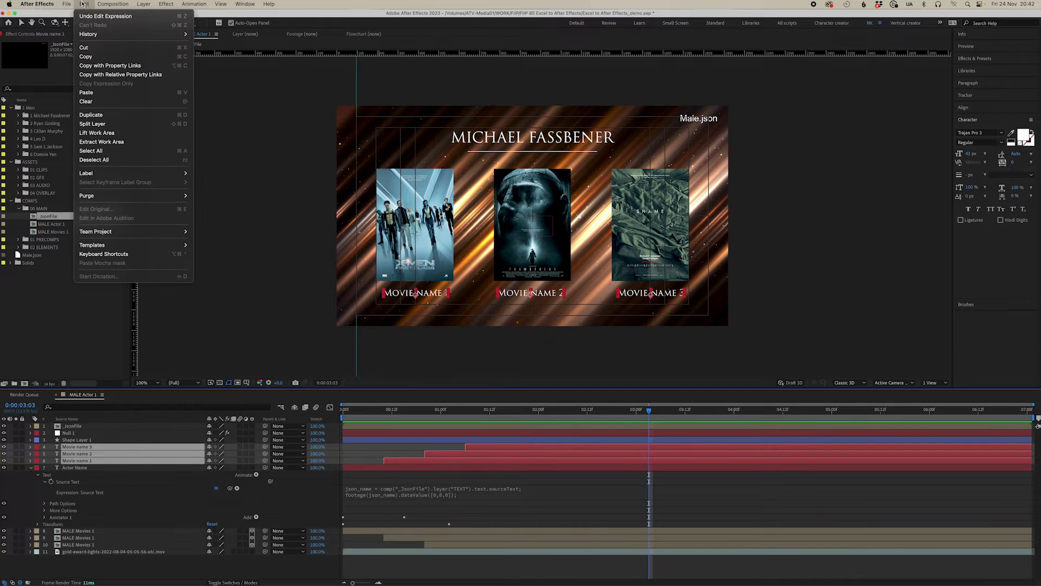
pyautogui.click(87, 93)
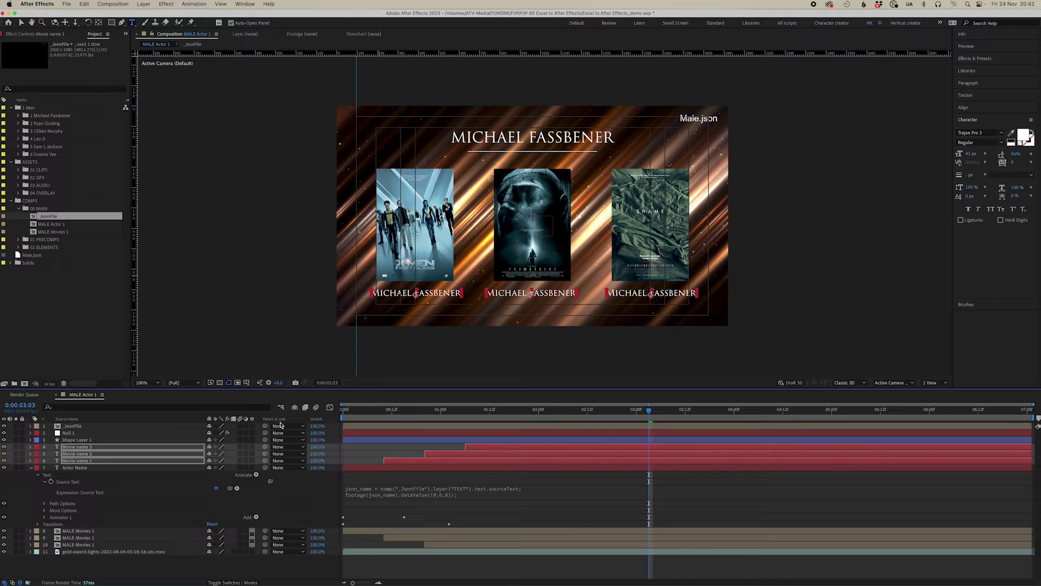
# Change Movie name 1's dataValue index to 1 so it shows X-Men : First Class.
pyautogui.click(392, 460)
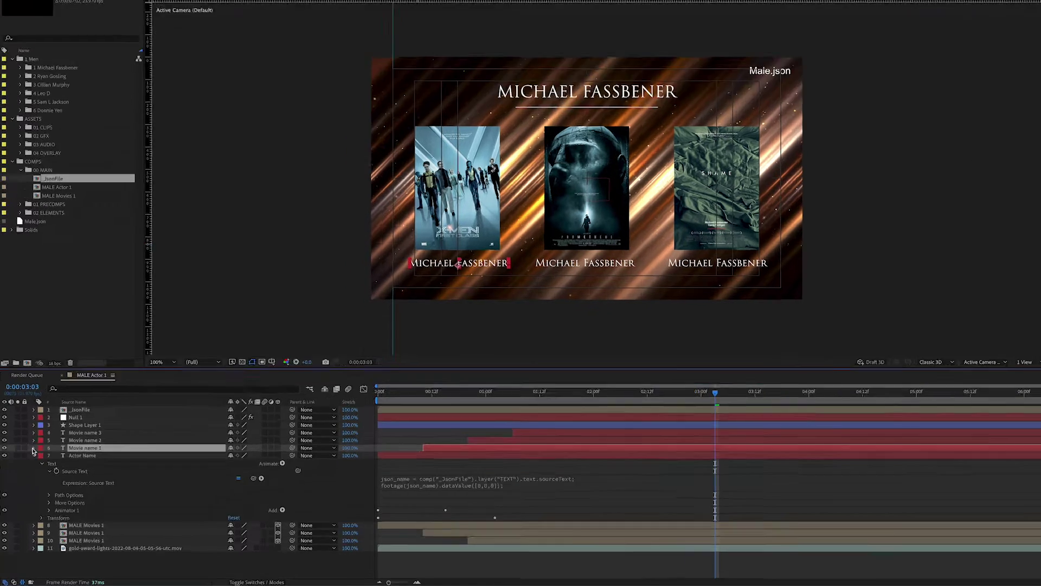
pyautogui.click(30, 461)
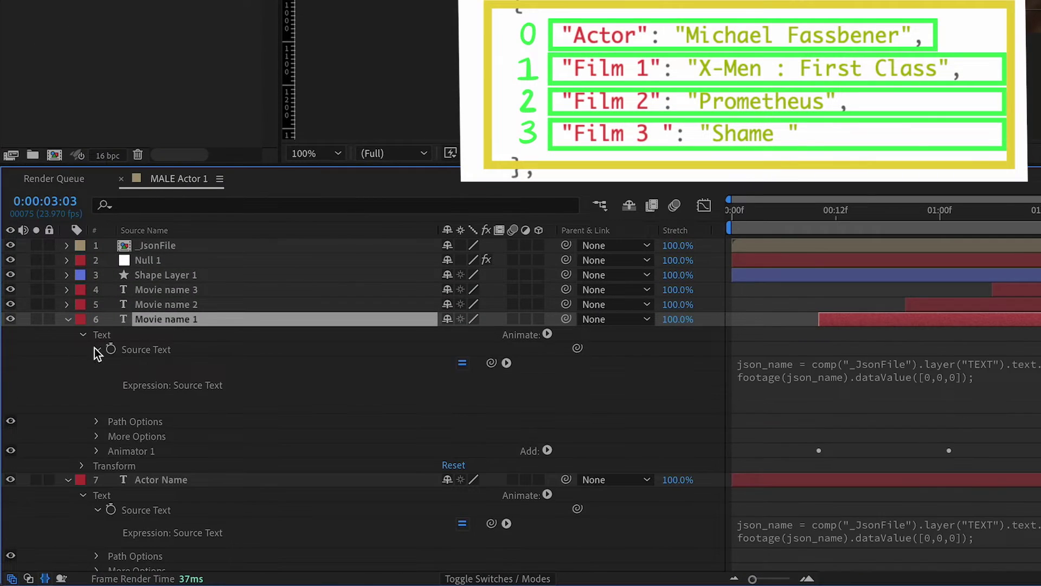
pyautogui.click(458, 379)
pyautogui.click(560, 375)
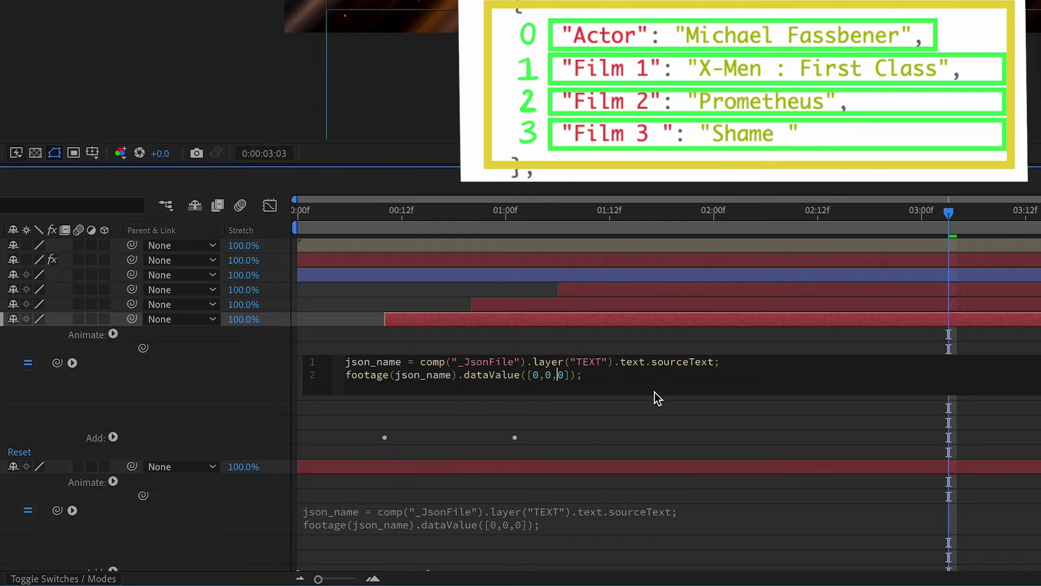
pyautogui.press('BackSpace')
pyautogui.write('1')
pyautogui.press('KP_Enter')
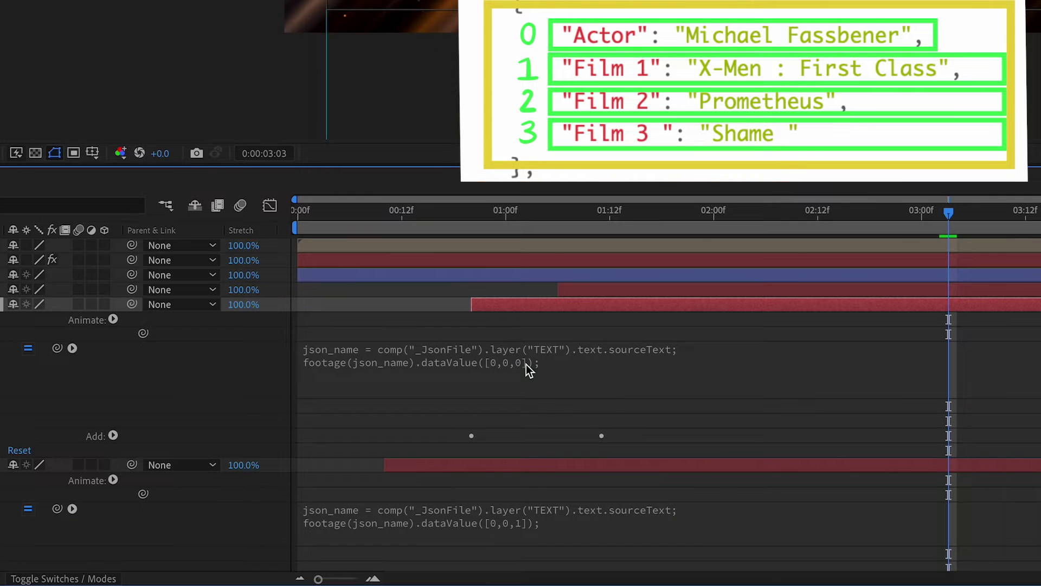
pyautogui.click(558, 365)
# Change Movie name 3's dataValue index to 3 so it shows Shame.
pyautogui.click(582, 418)
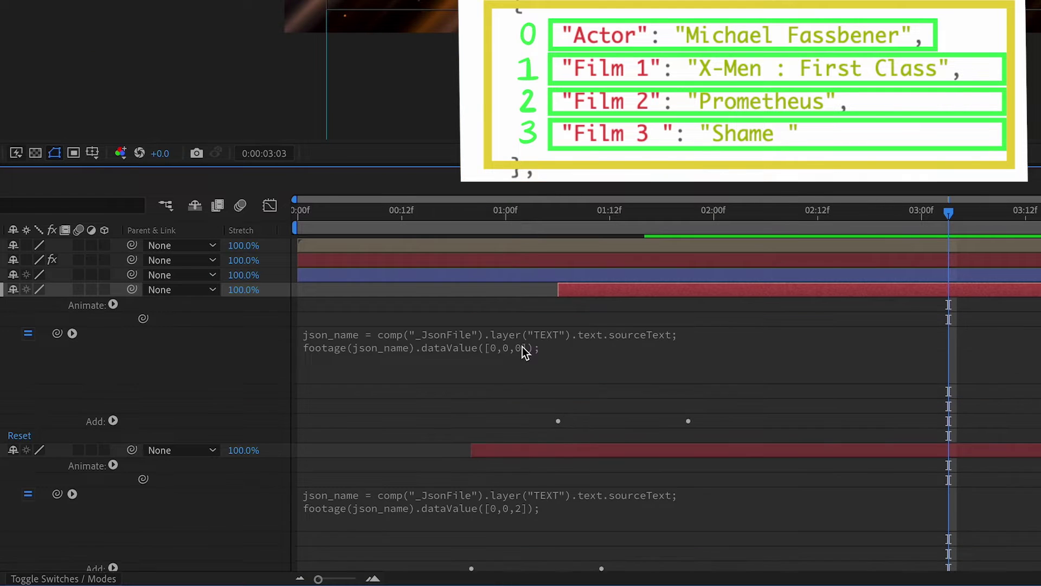
pyautogui.click(561, 347)
pyautogui.press('BackSpace')
pyautogui.write('3')
pyautogui.press('KP_Enter')
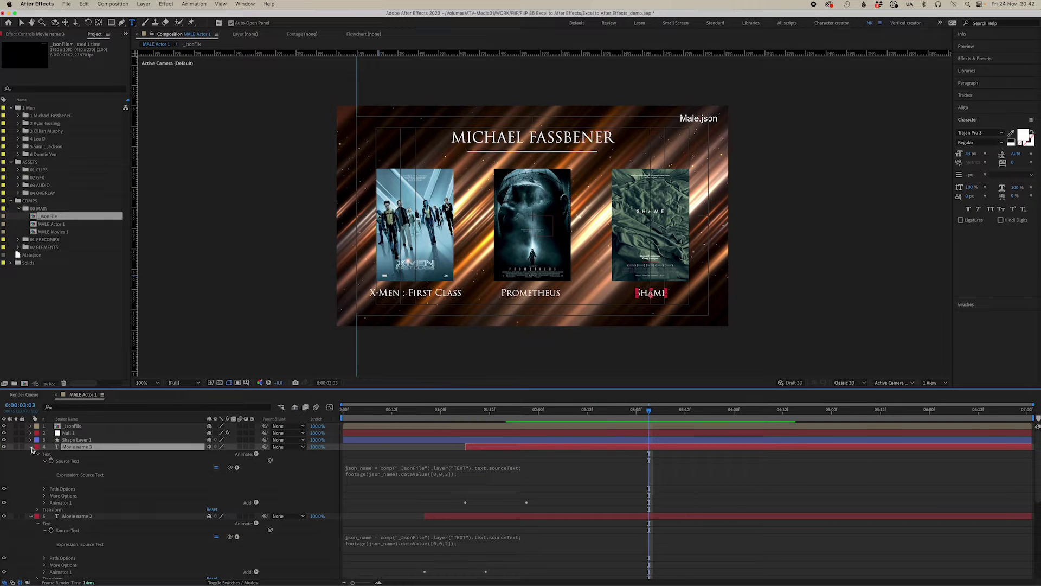
pyautogui.moveTo(234, 387)
pyautogui.mouseDown()
pyautogui.moveTo(244, 224)
pyautogui.moveTo(242, 241)
pyautogui.mouseUp()
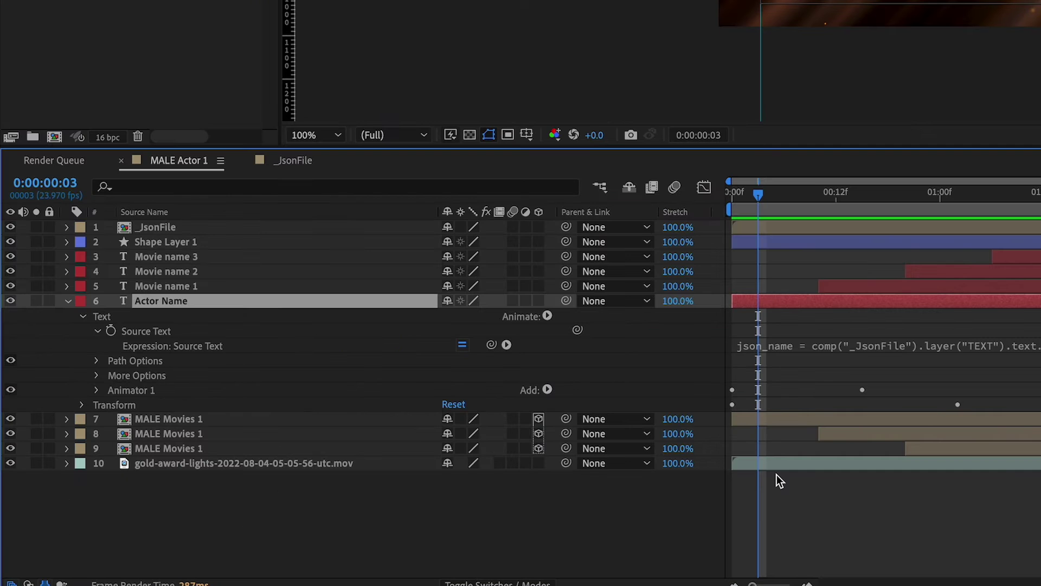
# Create a null with a Slider Control named Actor Number holding a hold keyframe.
pyautogui.hotkey('ctrl', 'alt', 'shift', 'y')
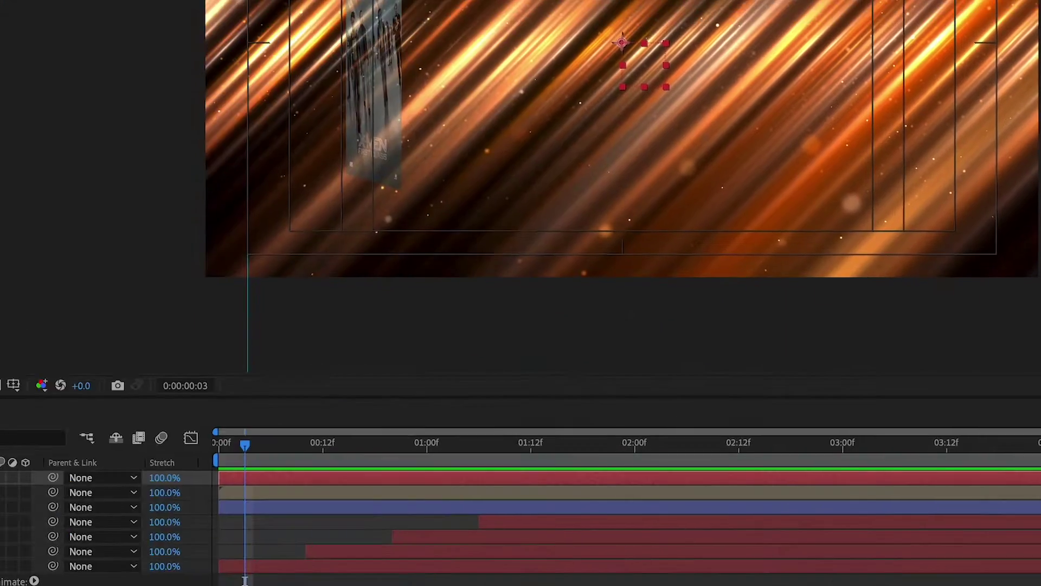
pyautogui.click(785, 231)
pyautogui.press('Return')
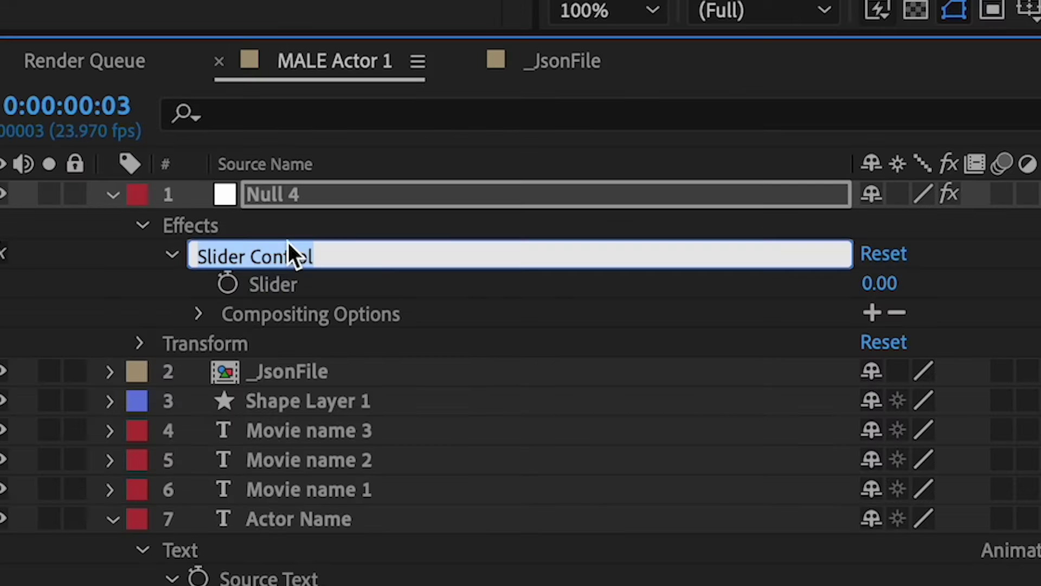
pyautogui.write('Actor Number')
pyautogui.press('Return')
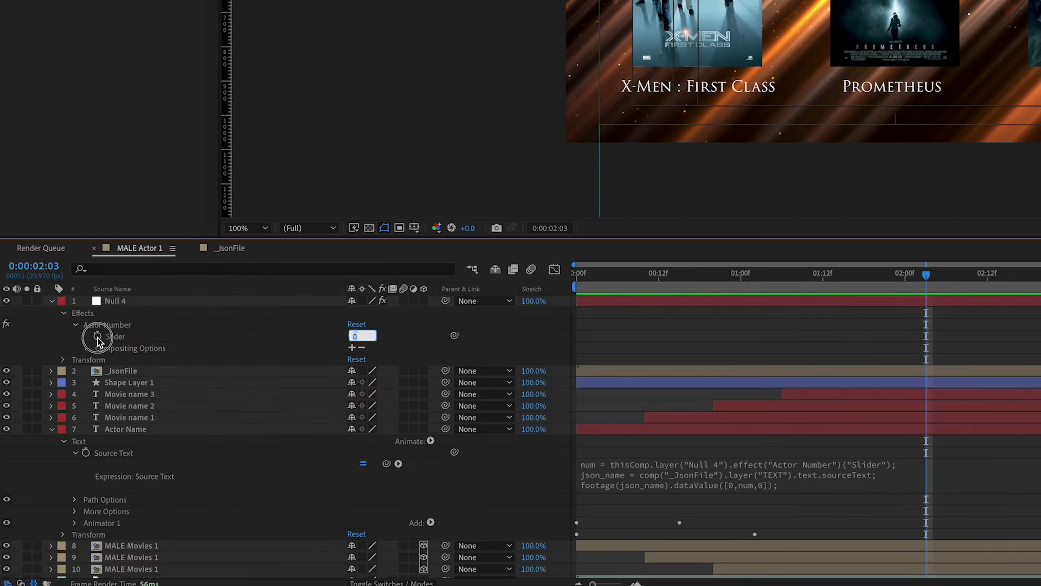
pyautogui.click(98, 338)
pyautogui.rightClick(927, 336)
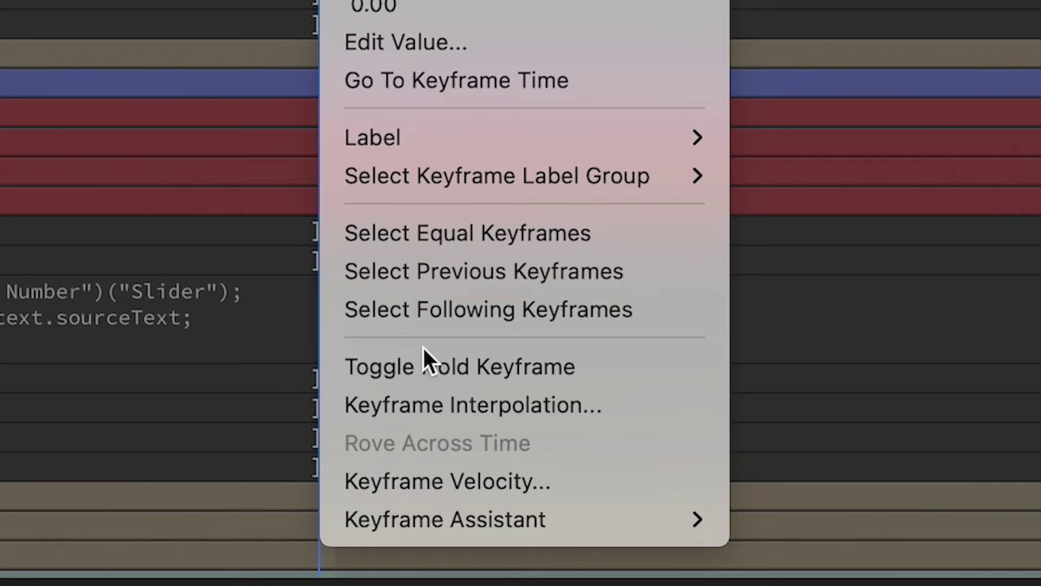
pyautogui.click(427, 358)
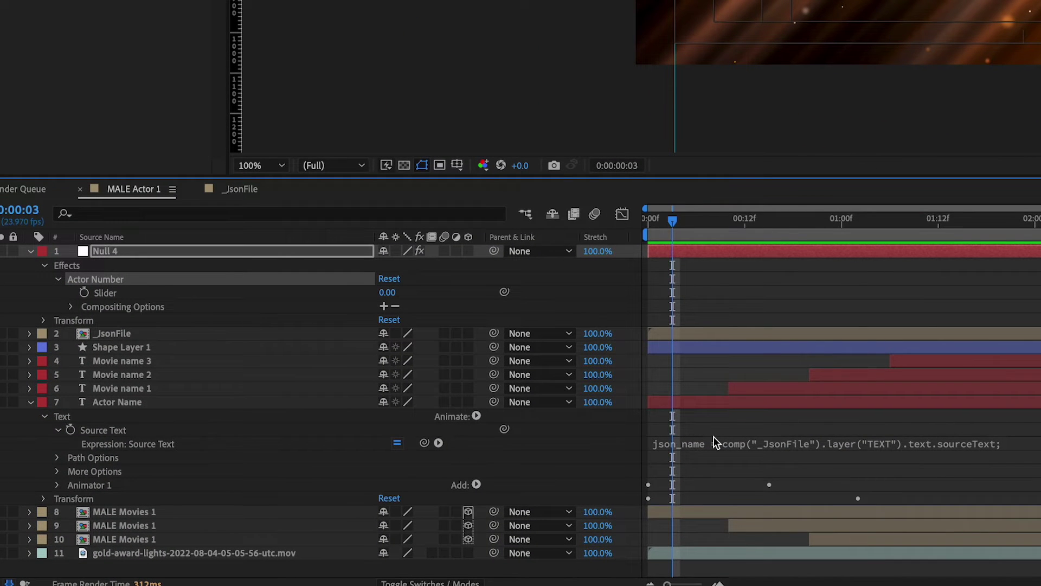
# Add num = the Actor Number slider to Actor Name's expression and use dataValue([0,num,0]).
pyautogui.click(714, 438)
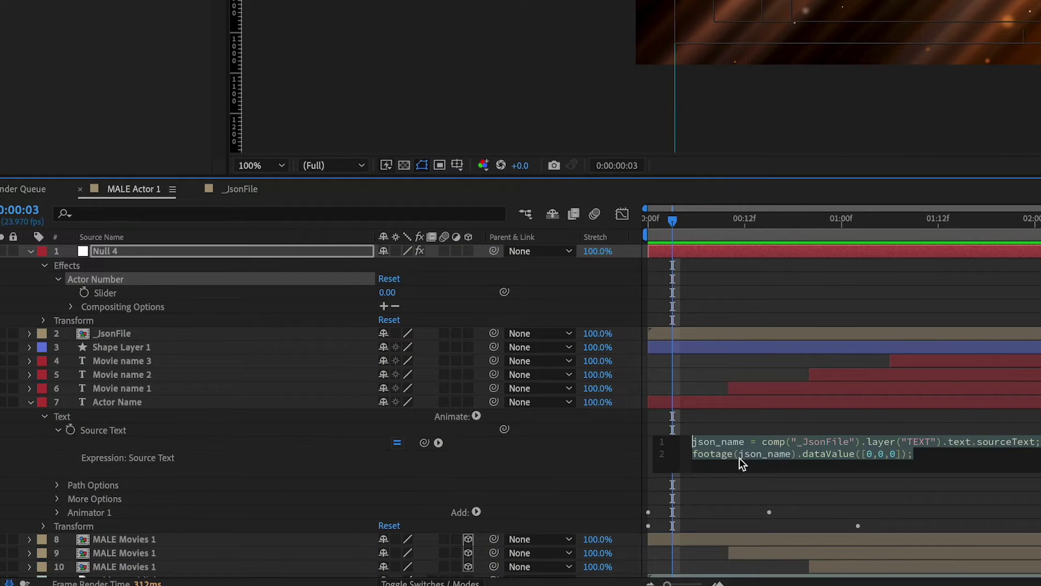
pyautogui.press('Return')
pyautogui.write('num ')
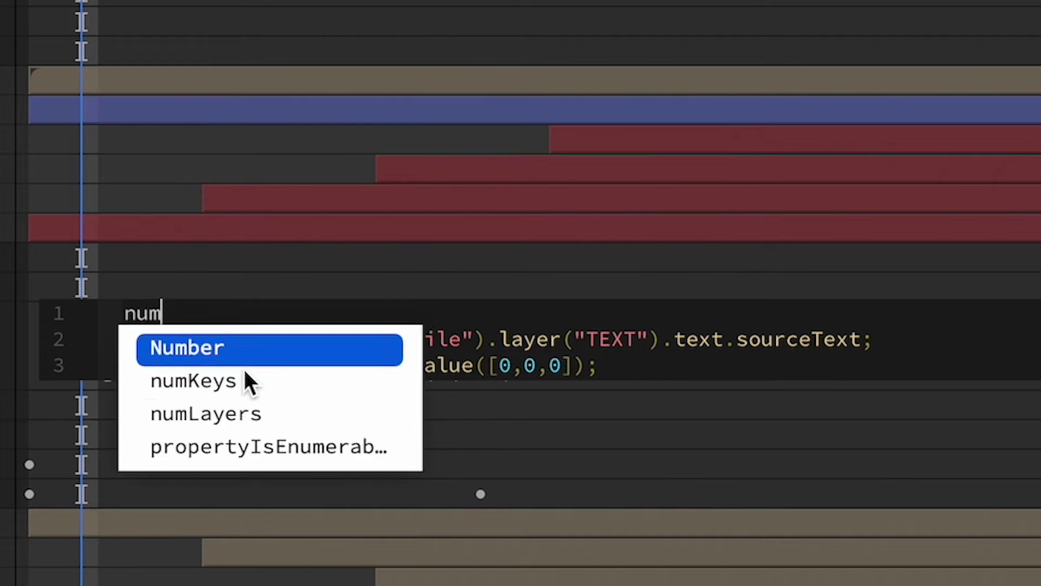
pyautogui.write('=')
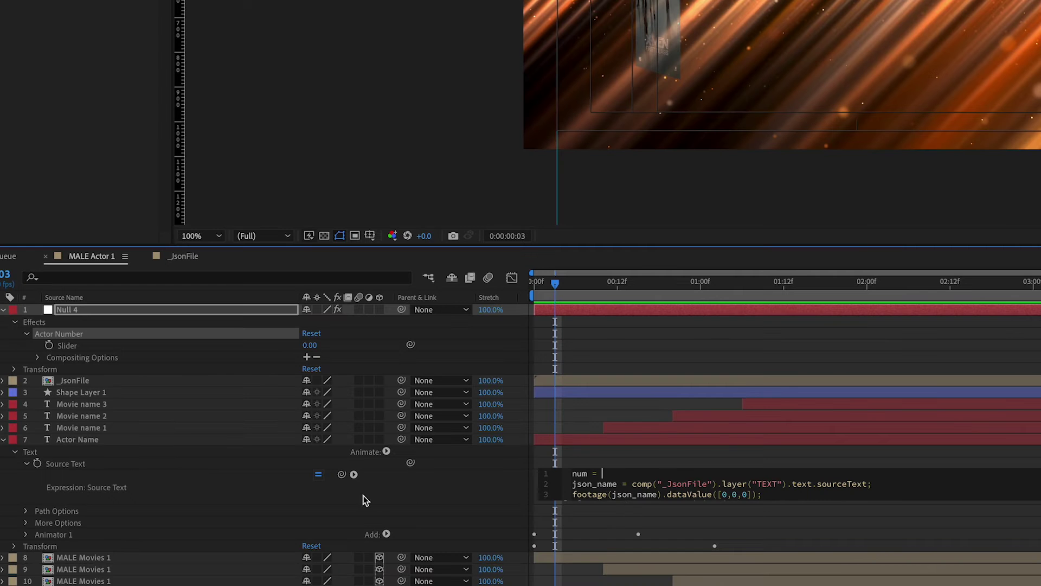
pyautogui.moveTo(341, 474)
pyautogui.mouseDown()
pyautogui.moveTo(52, 350)
pyautogui.moveTo(137, 350)
pyautogui.mouseUp()
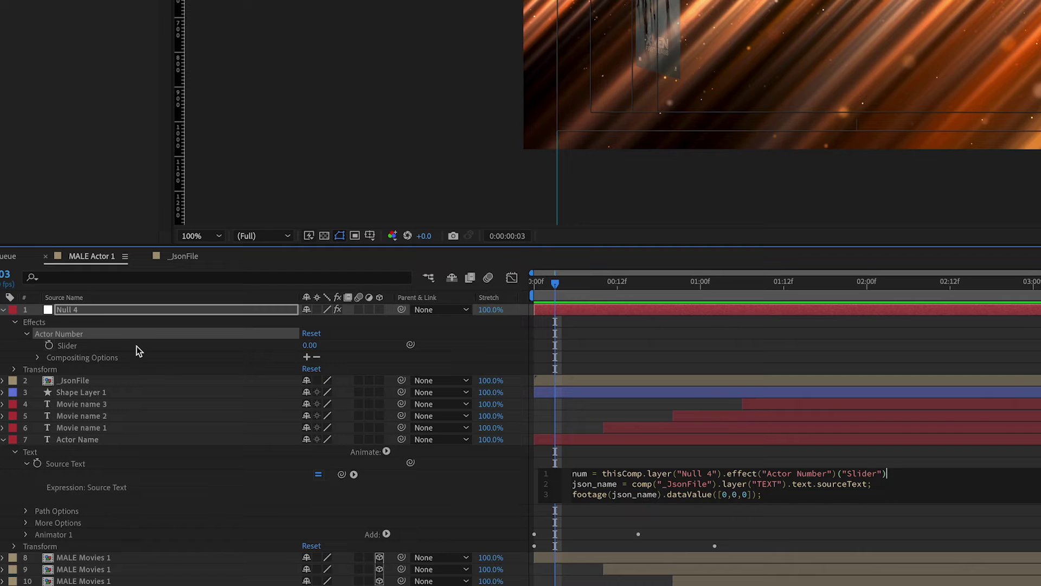
pyautogui.write(';')
pyautogui.press('Left')
pyautogui.press('Left')
pyautogui.press('Left')
pyautogui.press('BackSpace')
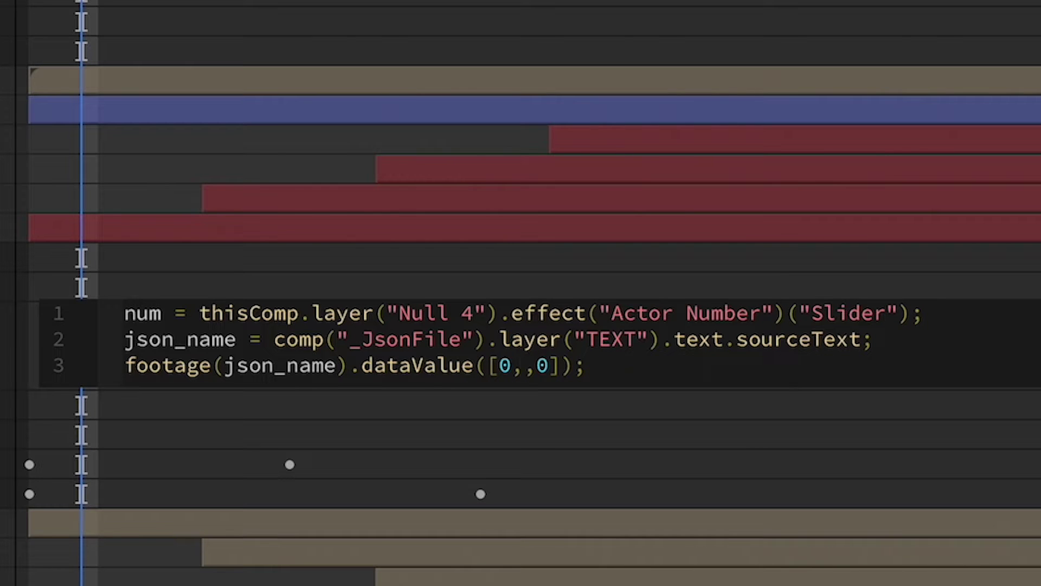
pyautogui.write('num')
pyautogui.press('KP_Enter')
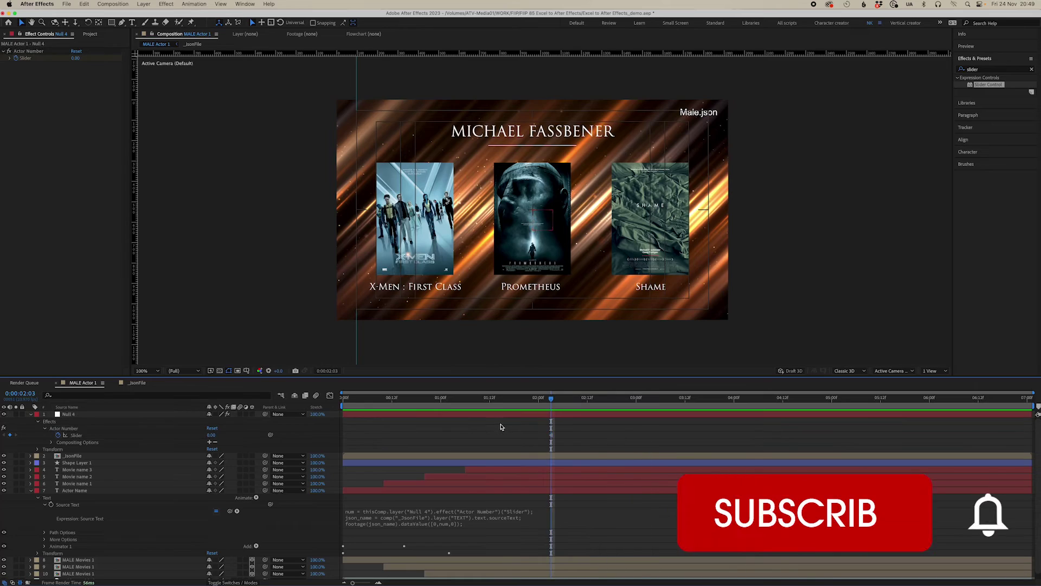
# Enter Actor Number values 1, 2 and 3, checking the title updates for each actor.
pyautogui.doubleClick(551, 435)
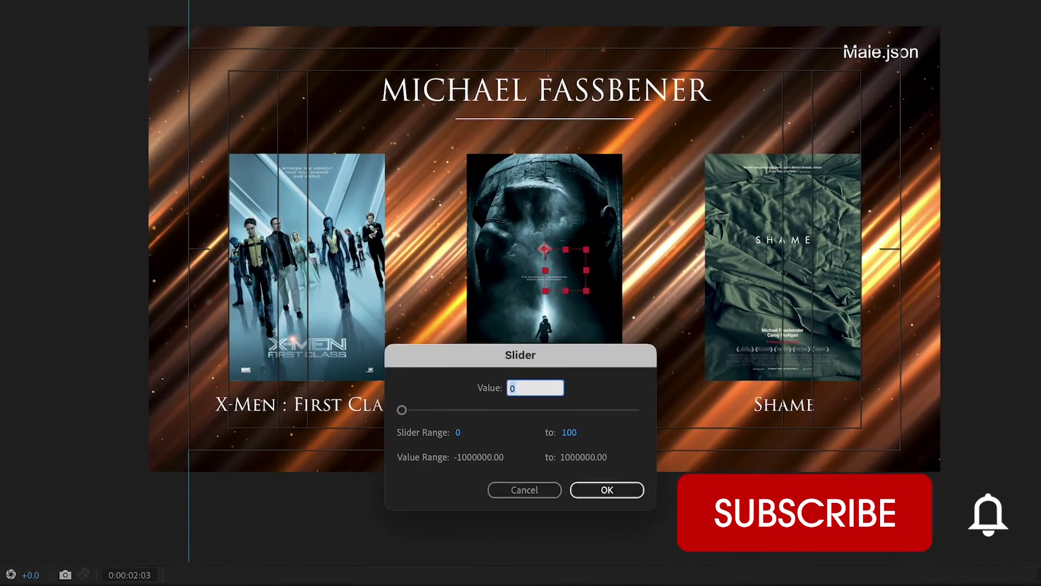
pyautogui.write('1')
pyautogui.press('Return')
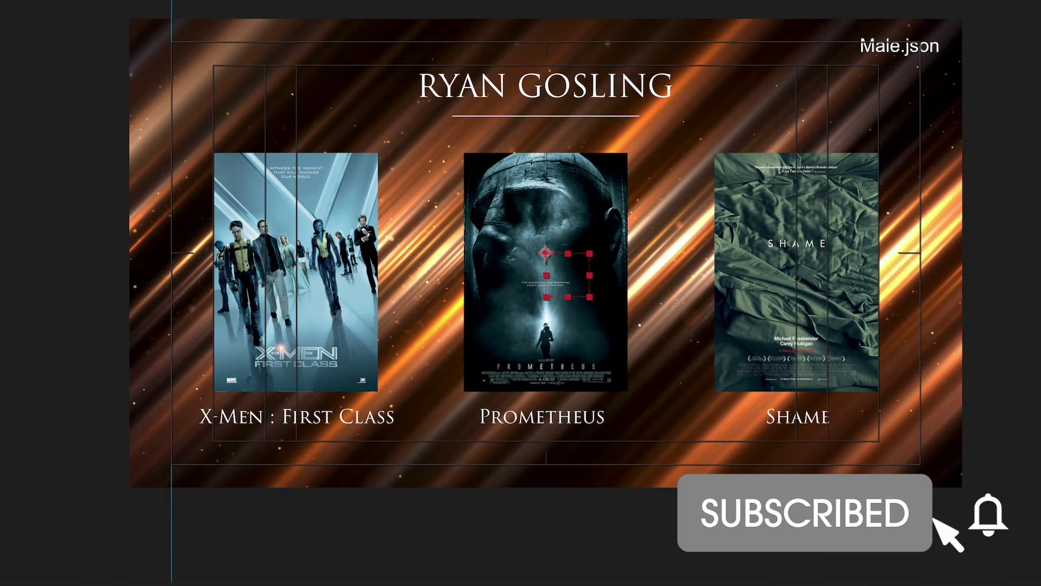
pyautogui.write('2')
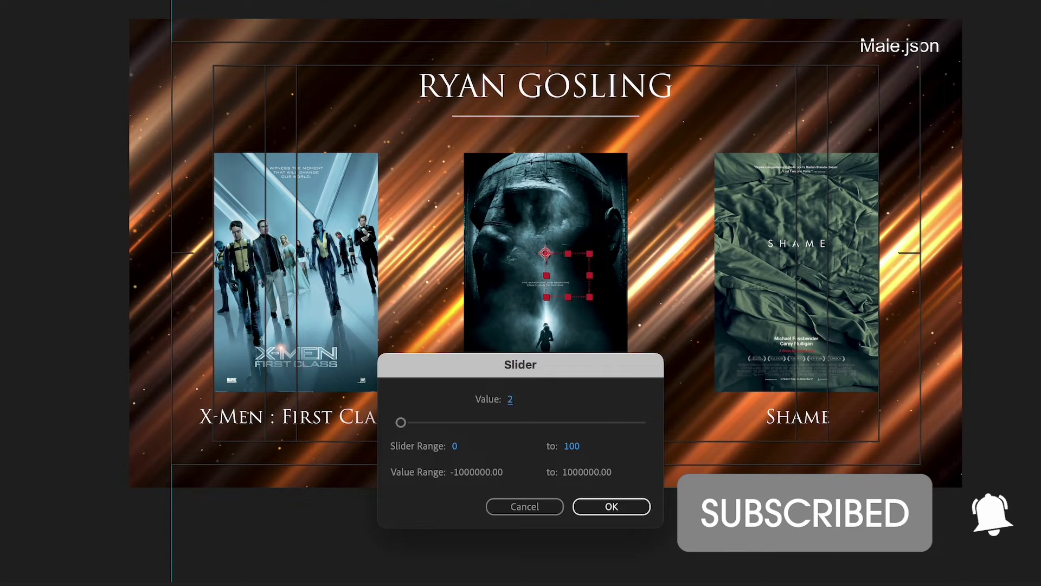
pyautogui.press('Return')
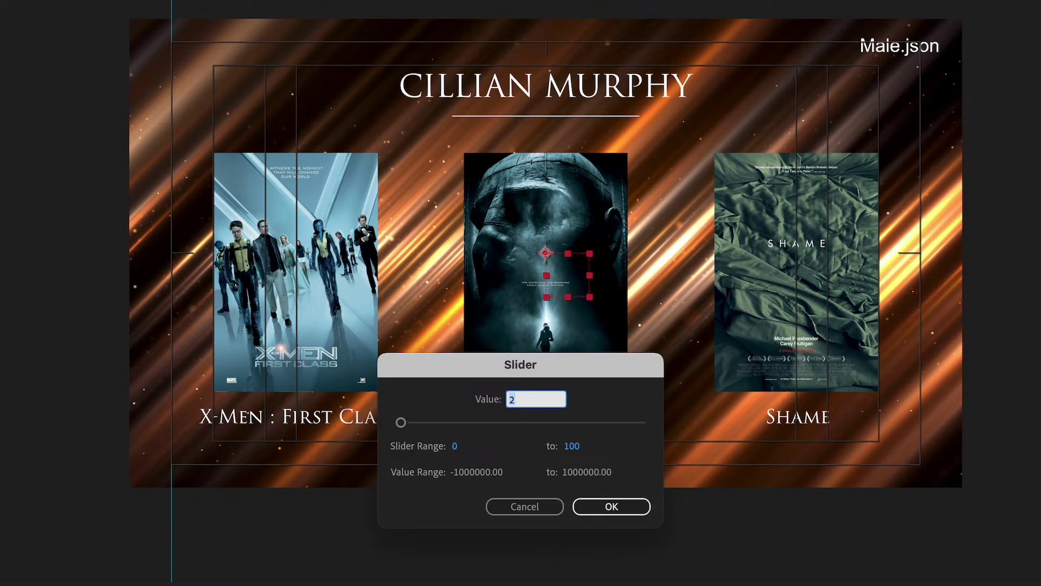
pyautogui.write('3')
pyautogui.press('Return')
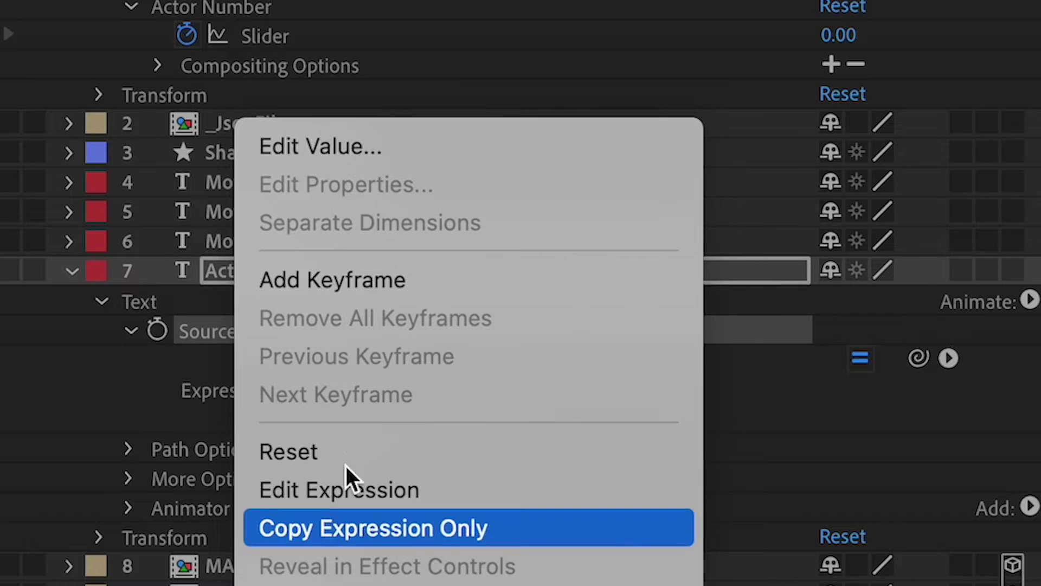
# Paste the Actor Name expression into the three Movie name layers.
pyautogui.click(348, 528)
pyautogui.click(232, 302)
pyautogui.keyDown('shift'); pyautogui.click(236, 265); pyautogui.keyUp('shift')
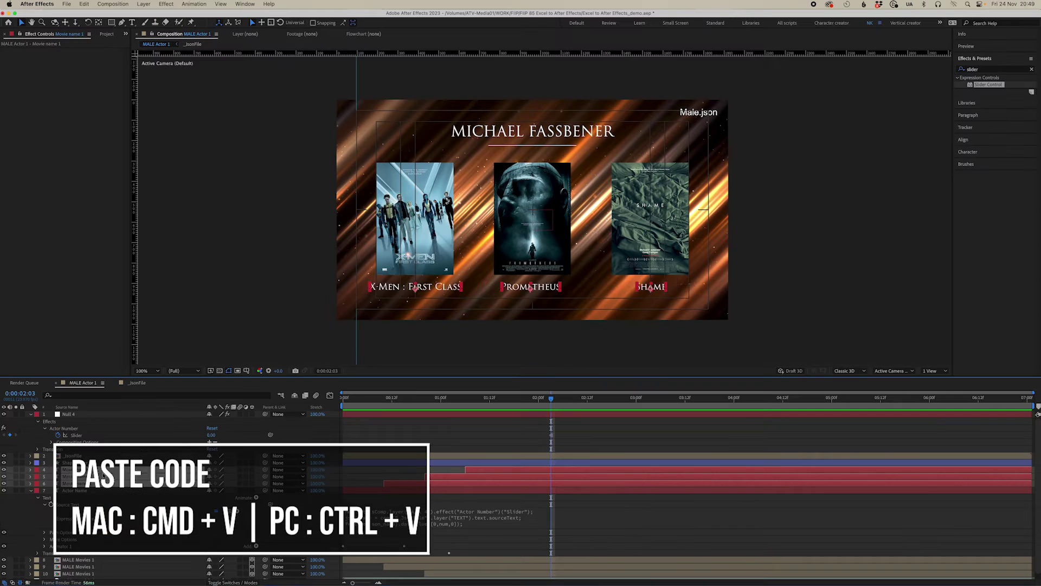
pyautogui.press('super+v')
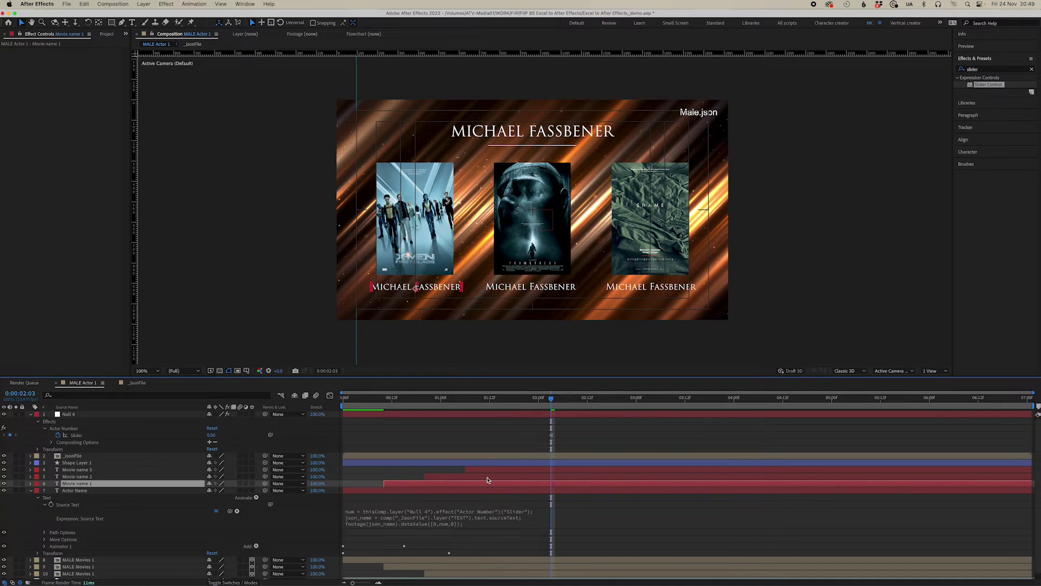
# Reveal the movie-name expressions with EE and set Movie name 1's data index to 1.
pyautogui.keyDown('shift'); pyautogui.click(490, 472); pyautogui.keyUp('shift')
pyautogui.press('e')
pyautogui.press('e')
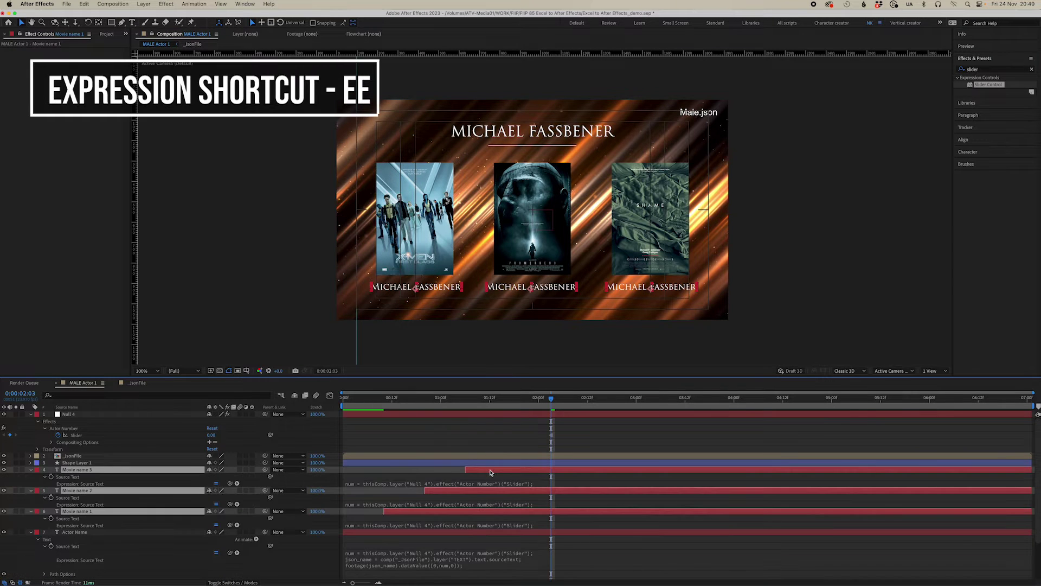
pyautogui.click(493, 484)
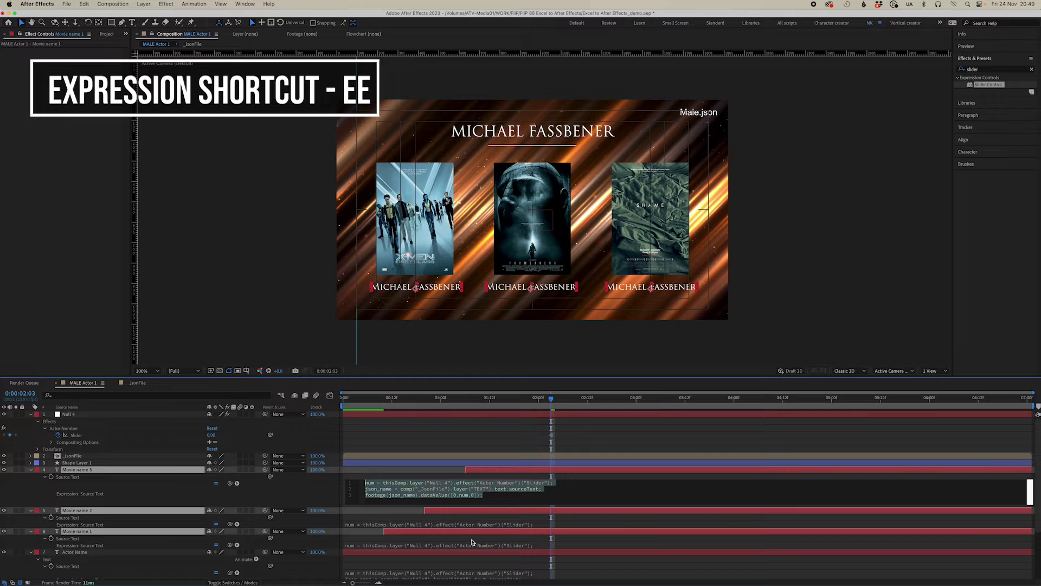
pyautogui.click(487, 551)
pyautogui.click(471, 561)
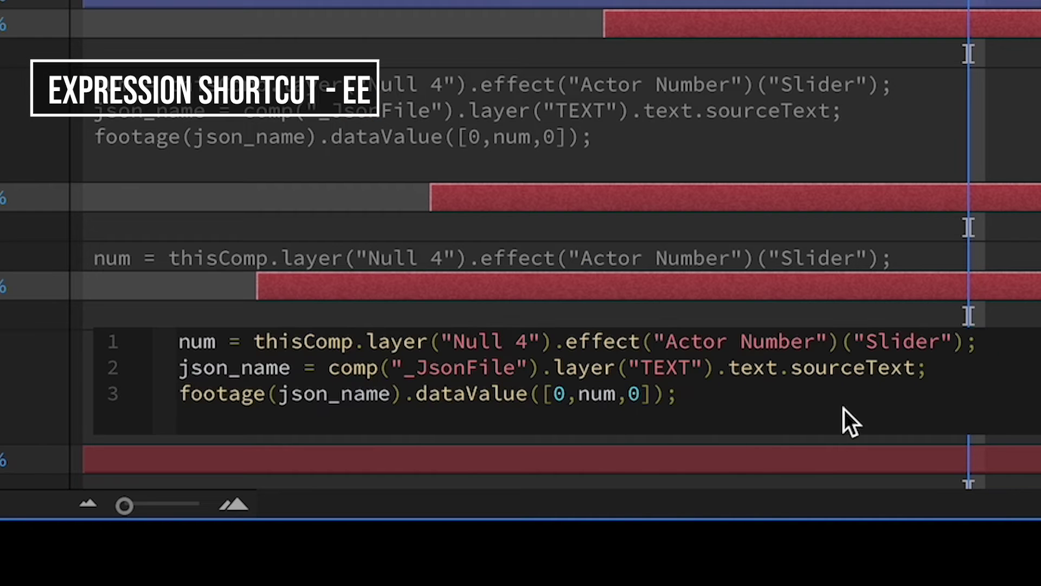
pyautogui.press('BackSpace')
pyautogui.write('1')
# Set the other two movie-name expressions' data indices to 2 and 3.
pyautogui.click(852, 258)
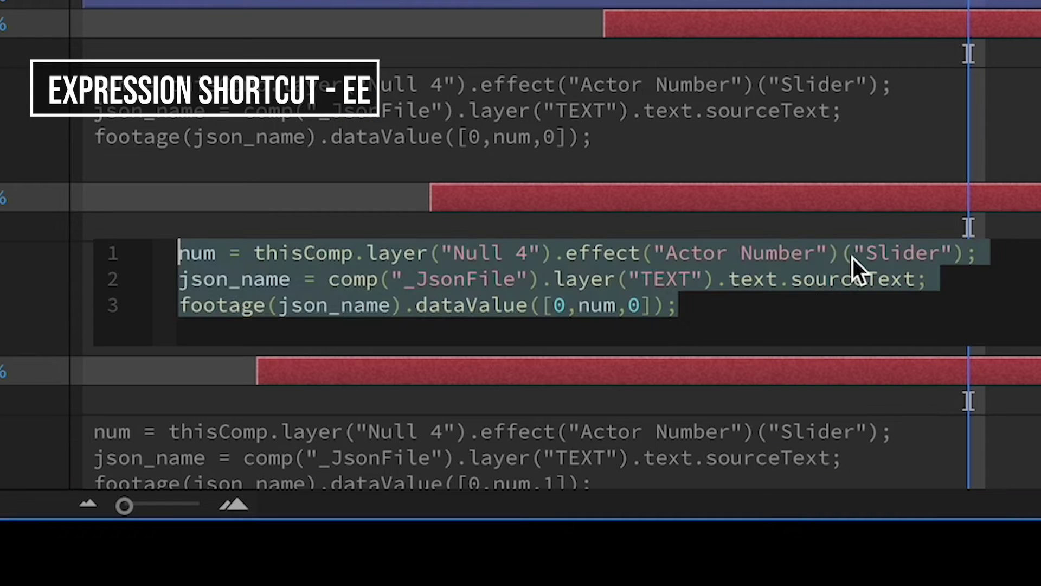
pyautogui.click(684, 317)
pyautogui.press('BackSpace')
pyautogui.write('2')
pyautogui.click(641, 162)
pyautogui.click(748, 164)
pyautogui.press('BackSpace')
pyautogui.write('3')
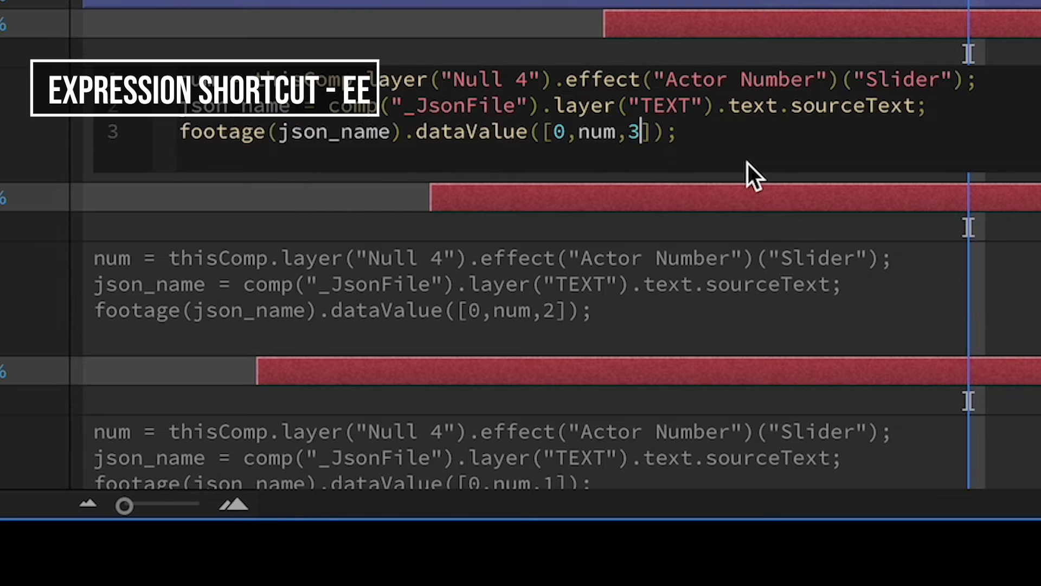
pyautogui.click(667, 6)
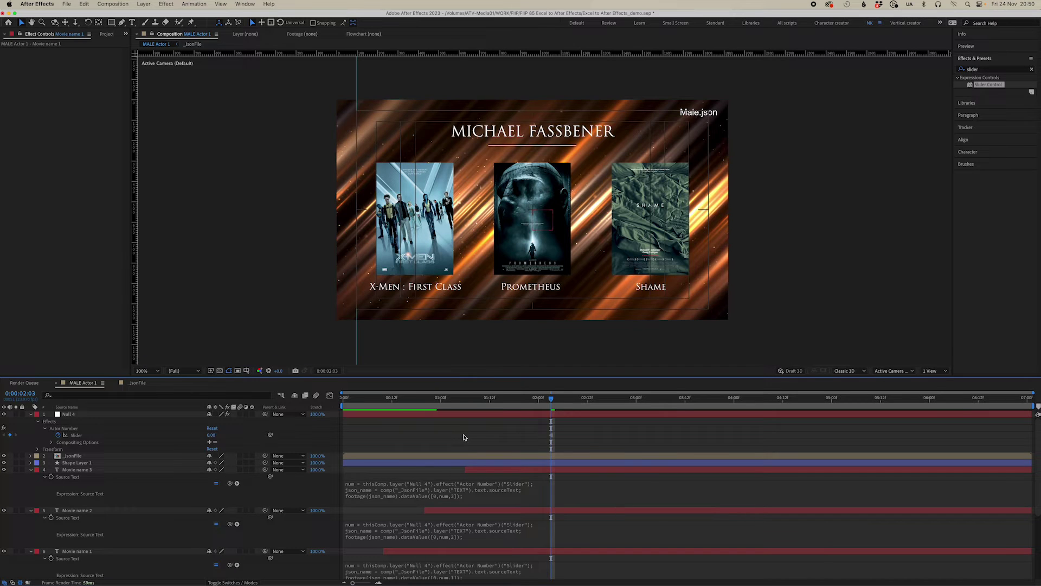
# Step the Actor Number slider through 1, 2, 3 and 4.
pyautogui.write('1')
pyautogui.press('Return')
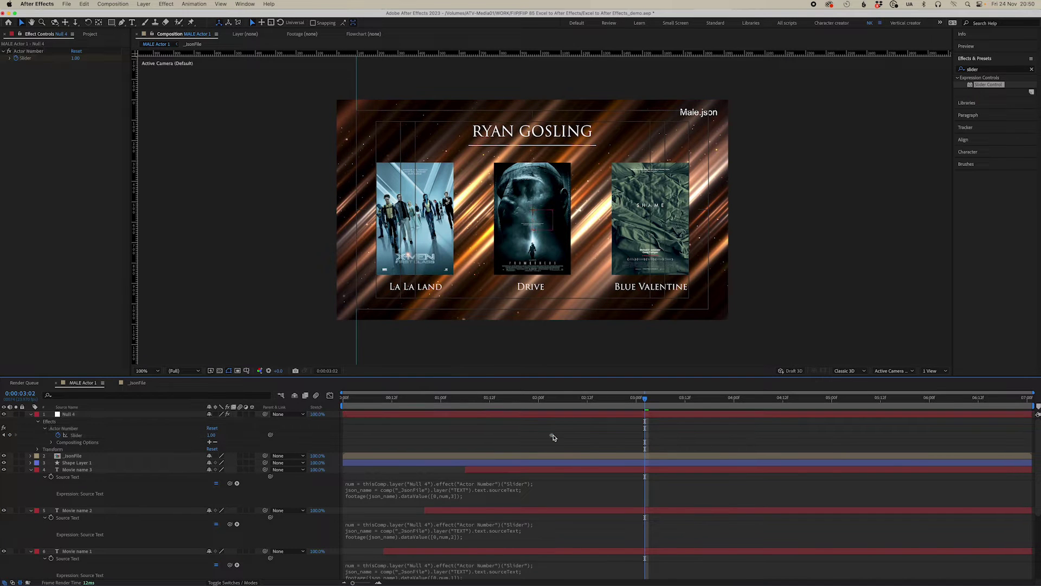
pyautogui.doubleClick(551, 435)
pyautogui.write('2')
pyautogui.press('Return')
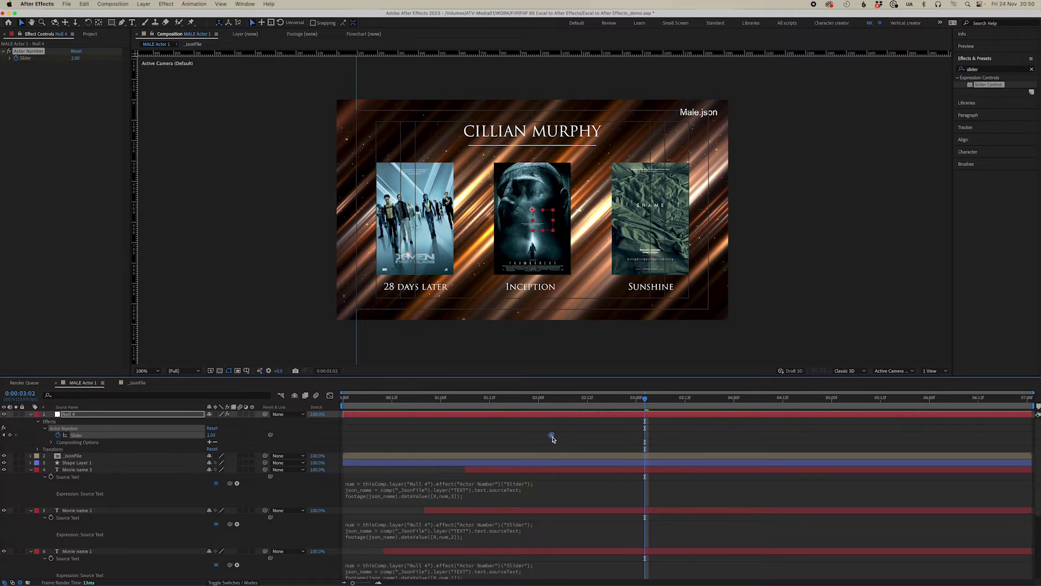
pyautogui.doubleClick(551, 434)
pyautogui.write('3')
pyautogui.press('Return')
pyautogui.doubleClick(551, 435)
pyautogui.write('4')
pyautogui.press('Return')
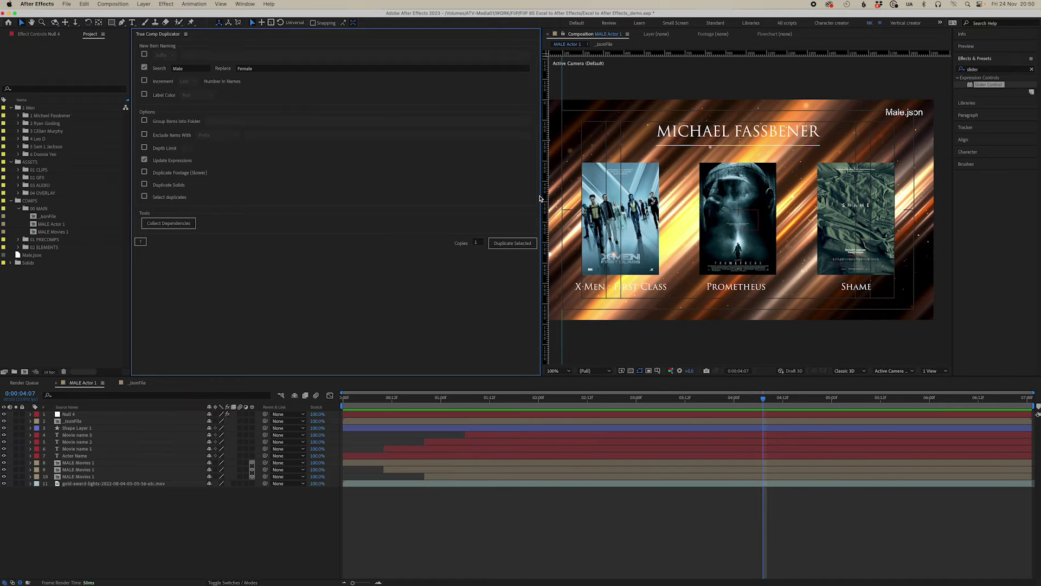
# Duplicate MALE Actor 1 with Increment on and '_'-prefixed items excluded, then open MALE Actor 2.
pyautogui.moveTo(541, 197); pyautogui.dragTo(352, 213)
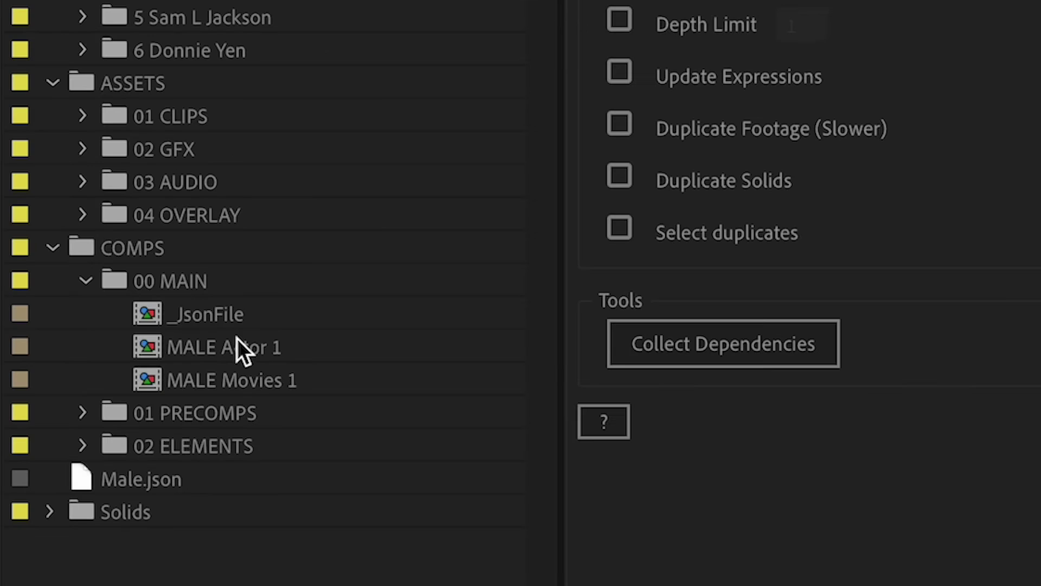
pyautogui.click(236, 340)
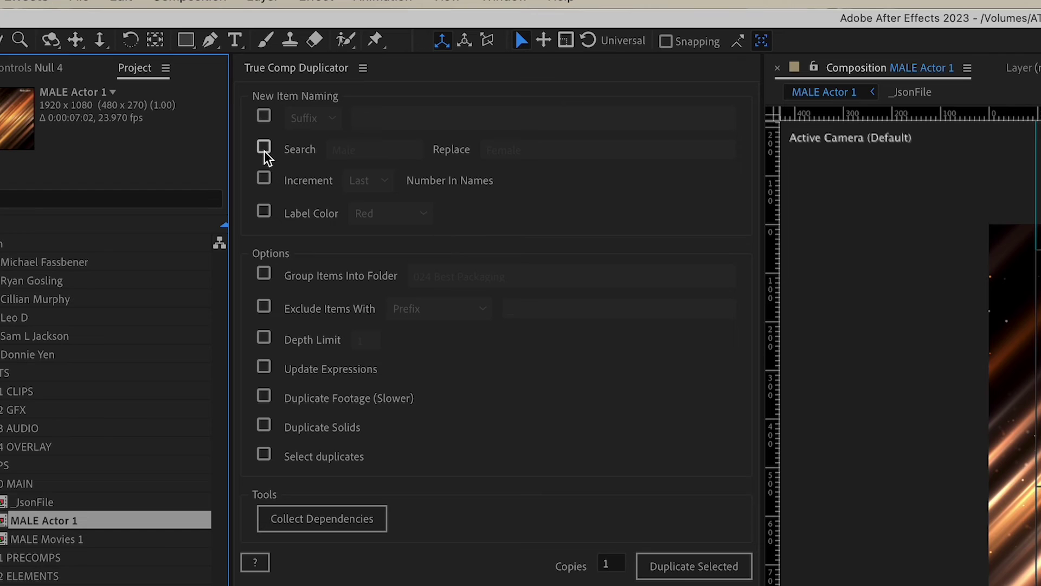
pyautogui.click(264, 180)
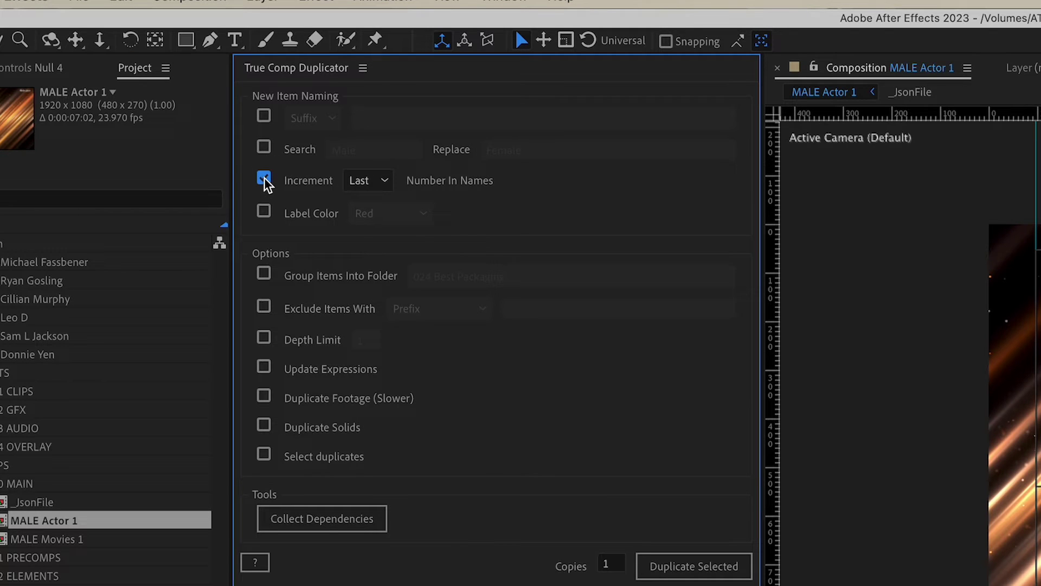
pyautogui.click(264, 307)
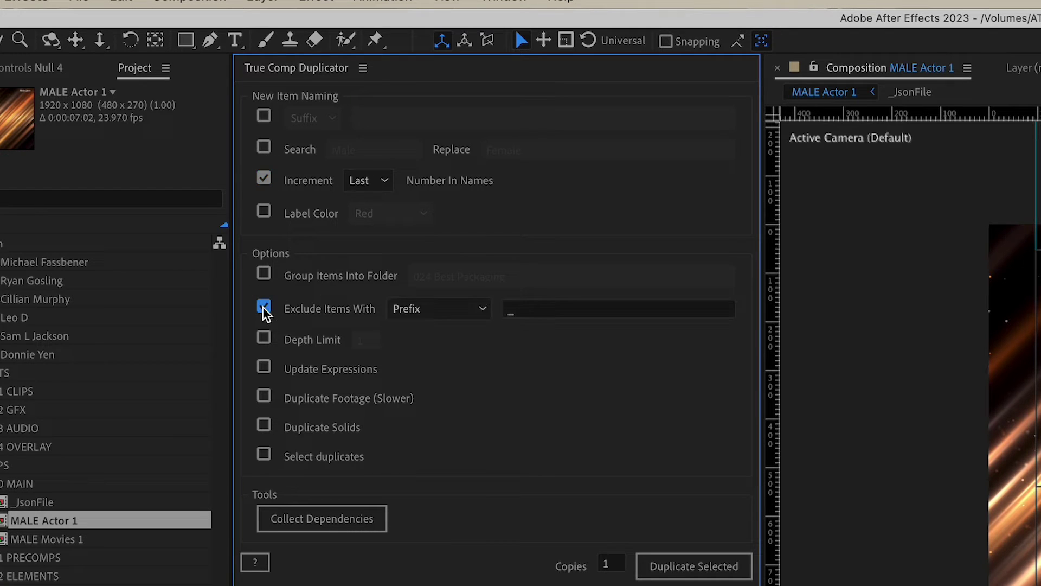
pyautogui.click(535, 315)
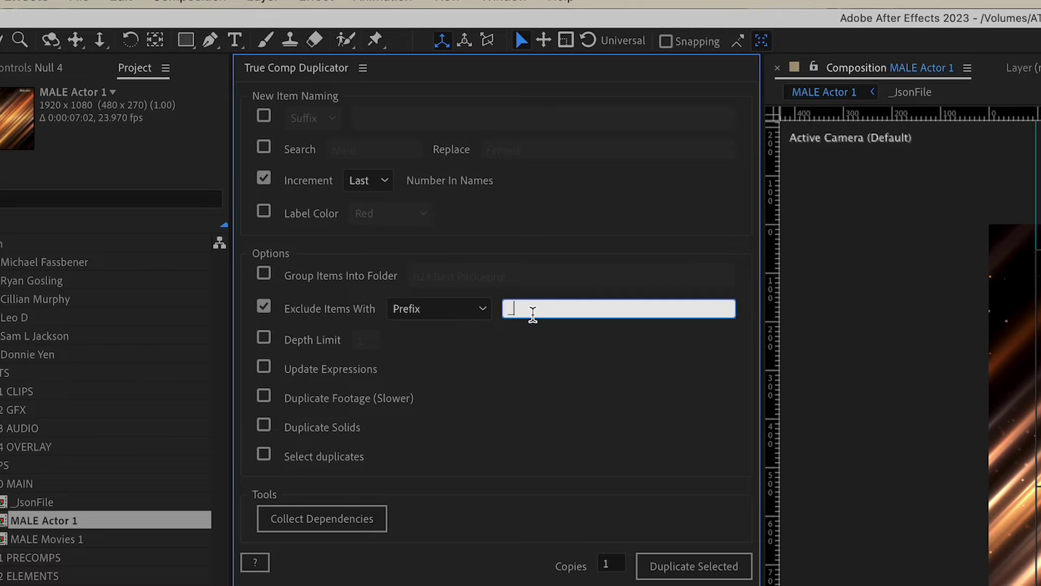
pyautogui.click(692, 574)
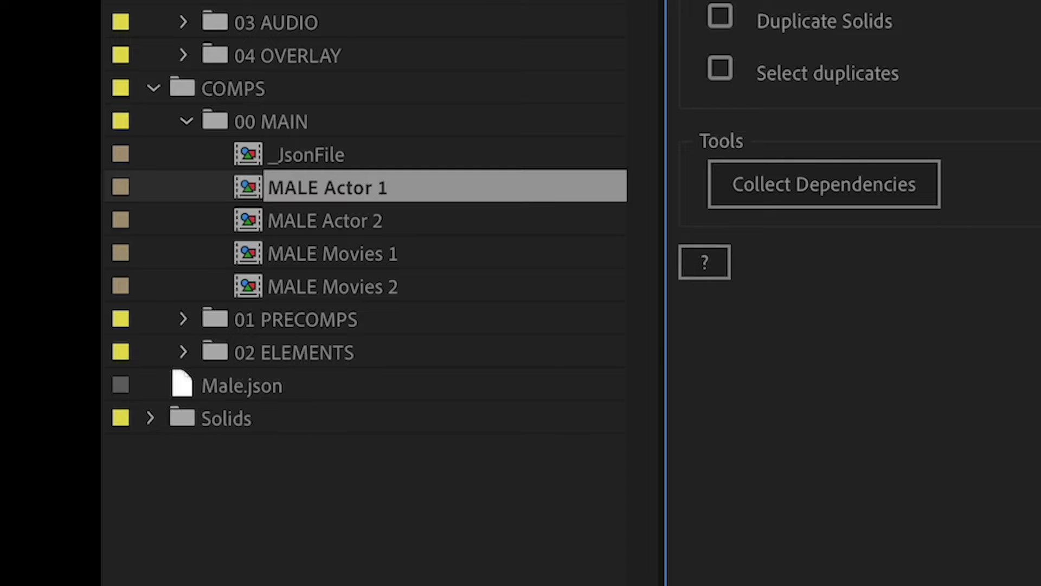
pyautogui.doubleClick(374, 223)
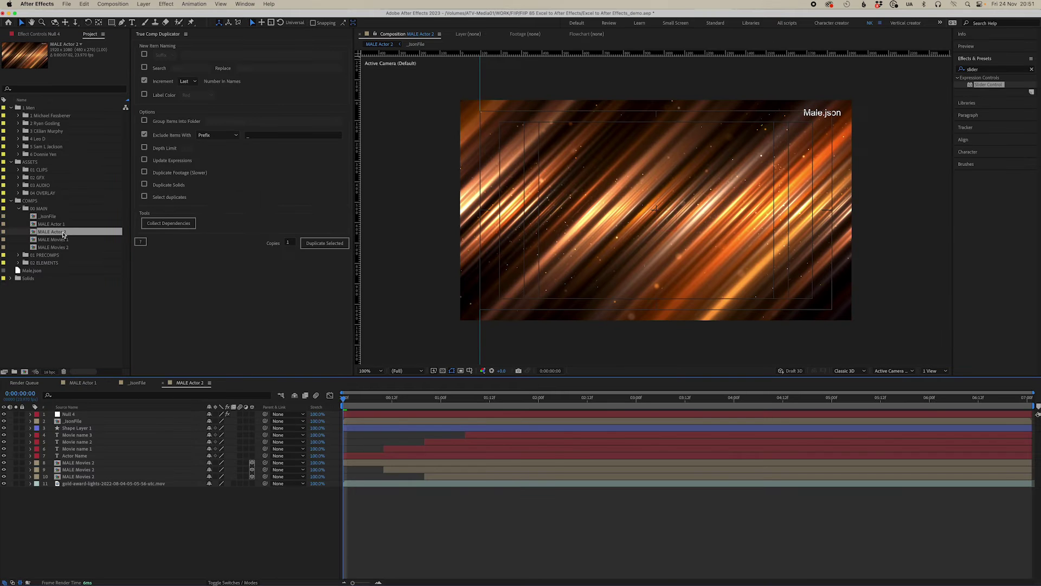
# Scrub MALE Actor 2 to the posters and inspect the Actor Number keyframe value.
pyautogui.moveTo(399, 398); pyautogui.dragTo(551, 398)
pyautogui.press('u')
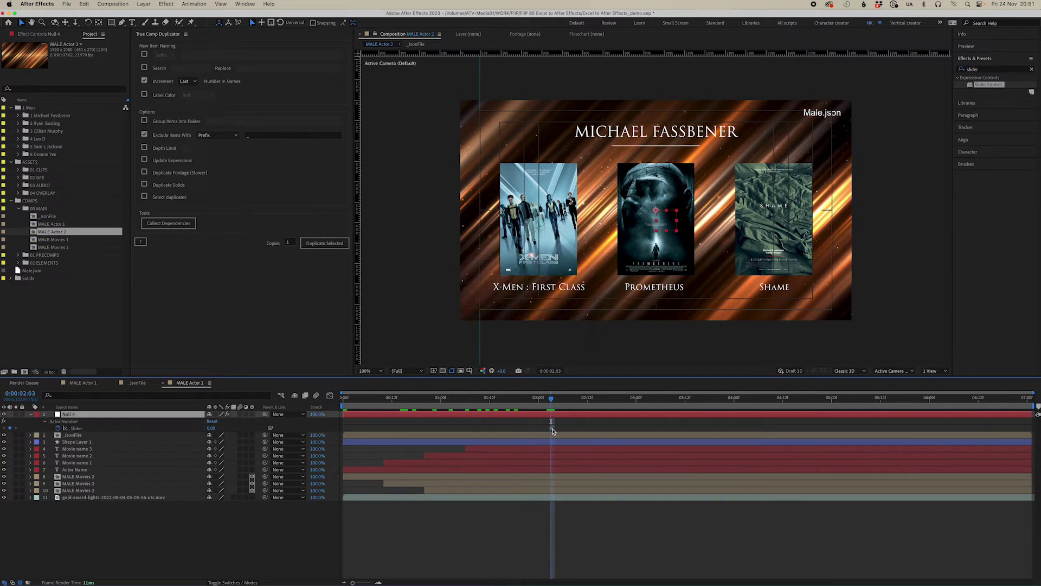
pyautogui.doubleClick(551, 428)
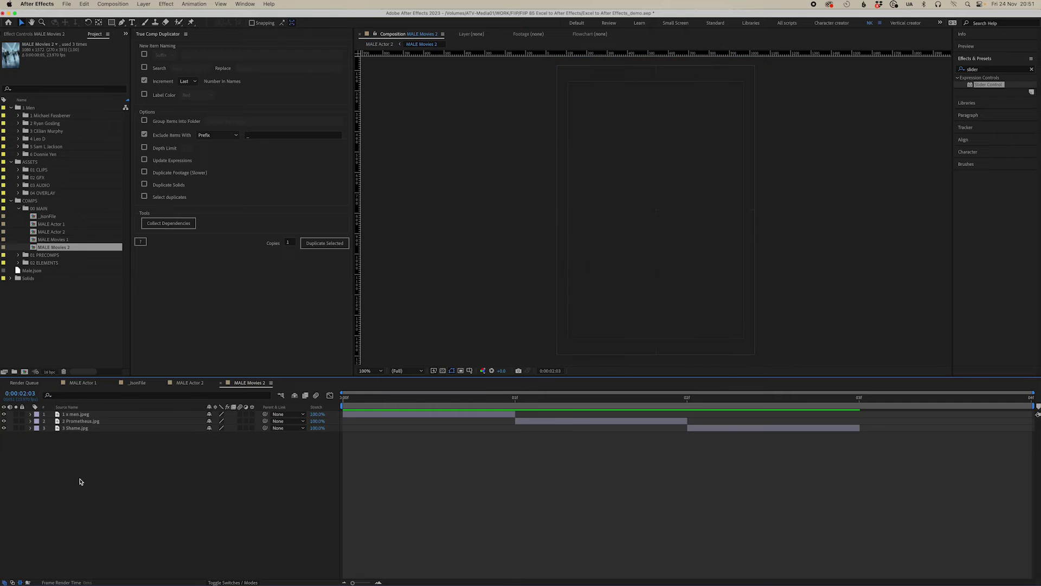
# Replace the old poster layers in MALE Movies 2 with the Ryan Gosling posters.
pyautogui.moveTo(362, 402); pyautogui.dragTo(266, 439)
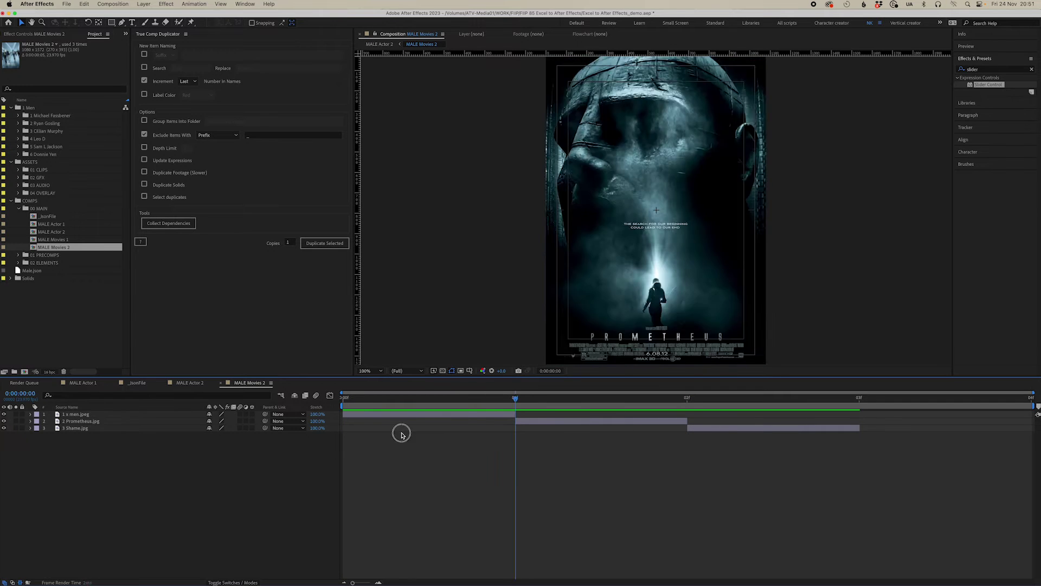
pyautogui.hotkey('ctrl', 'a')
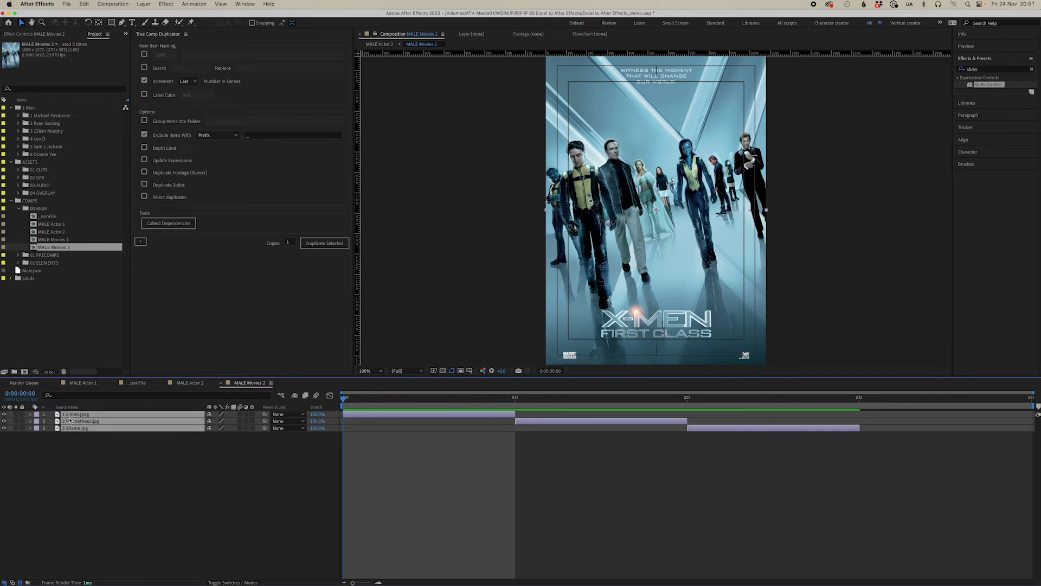
pyautogui.press('Delete')
pyautogui.click(18, 123)
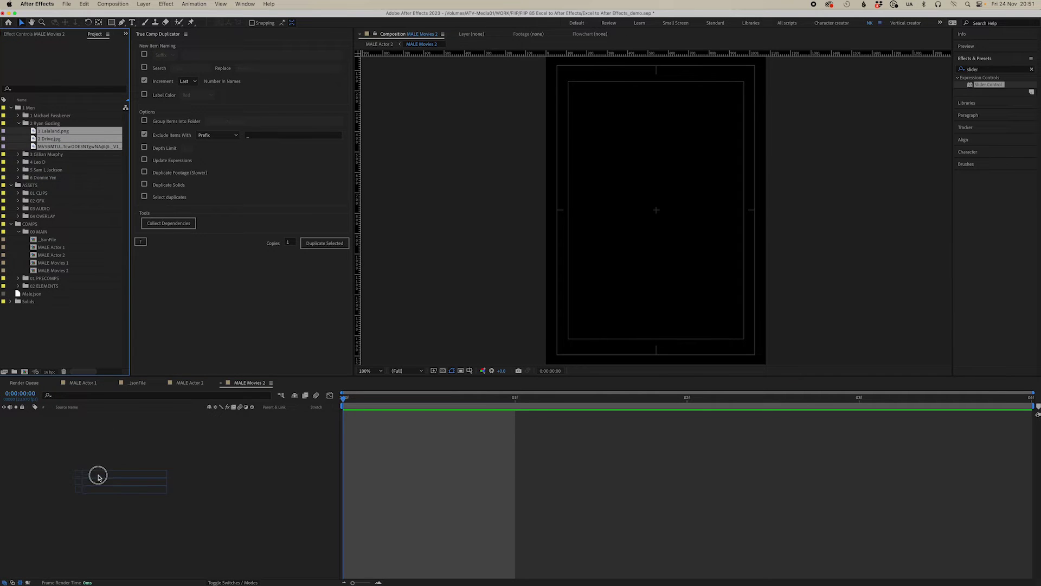
pyautogui.moveTo(99, 476); pyautogui.dragTo(99, 477)
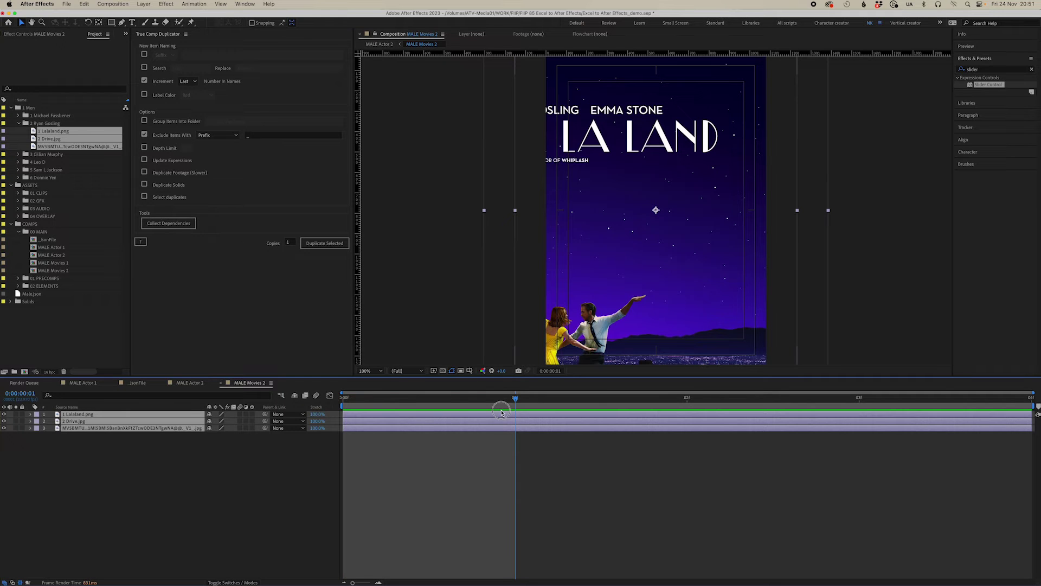
# Trim the three posters to one frame and sequence them one after another.
pyautogui.moveTo(1033, 416); pyautogui.dragTo(520, 440)
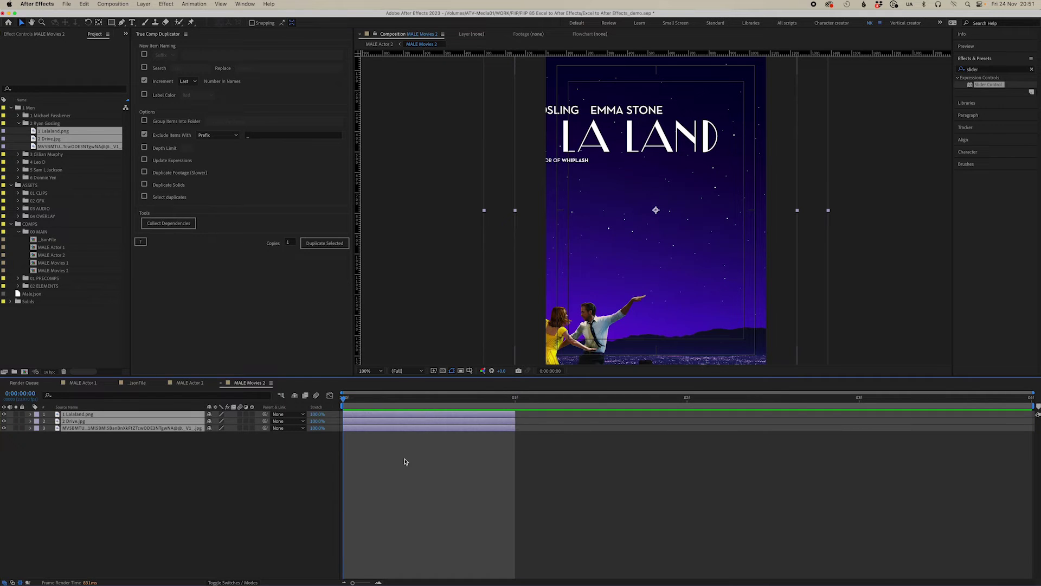
pyautogui.rightClick(396, 428)
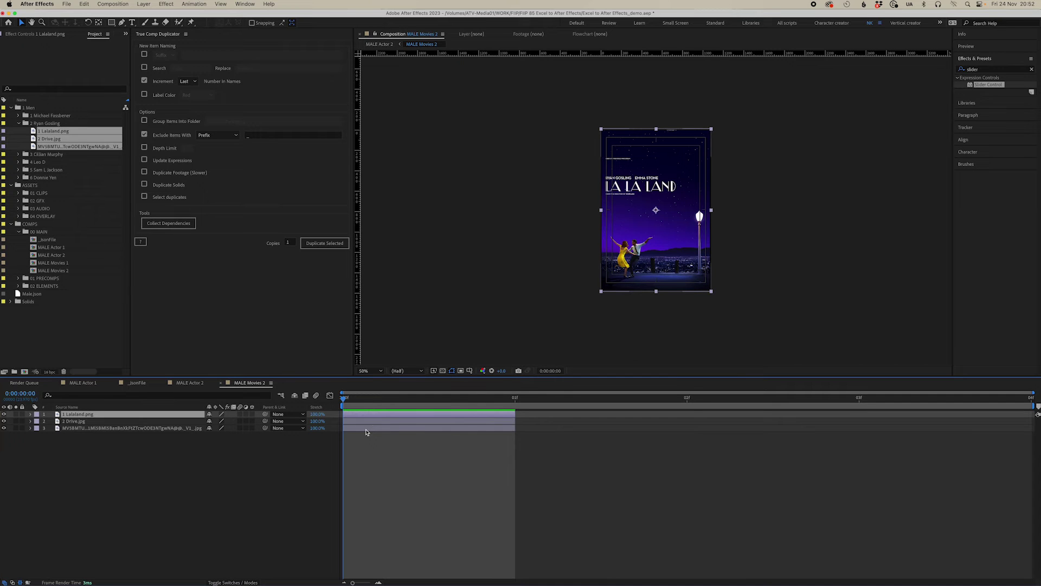
pyautogui.keyDown('shift'); pyautogui.click(366, 432); pyautogui.keyUp('shift')
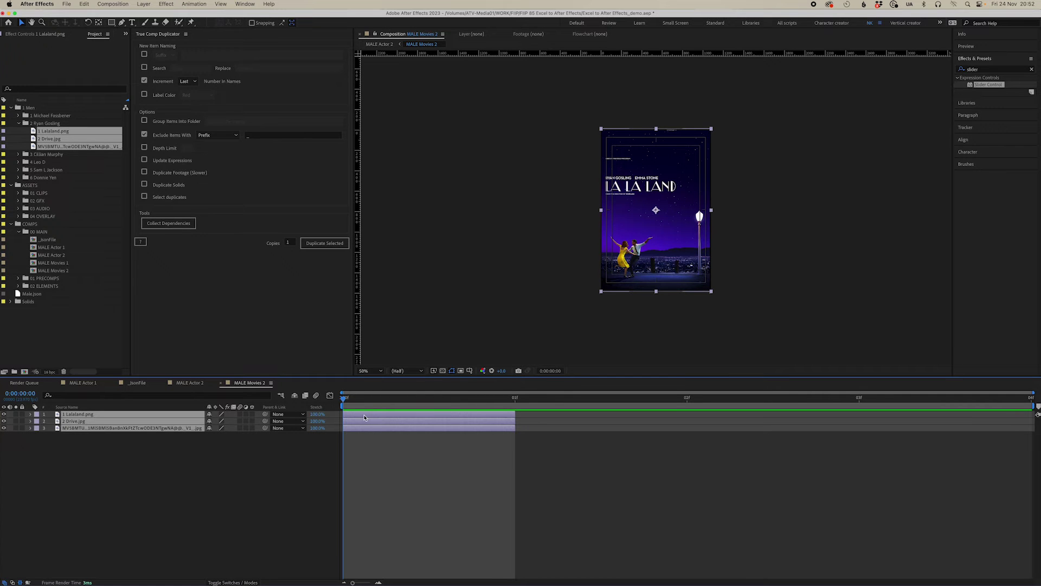
pyautogui.rightClick(364, 418)
pyautogui.moveTo(337, 330)
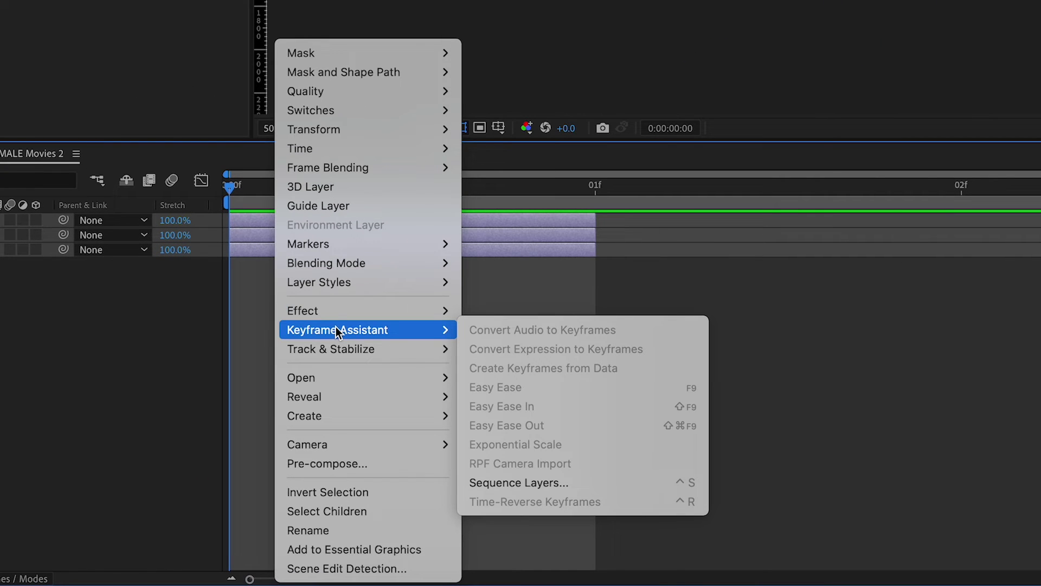
pyautogui.click(531, 485)
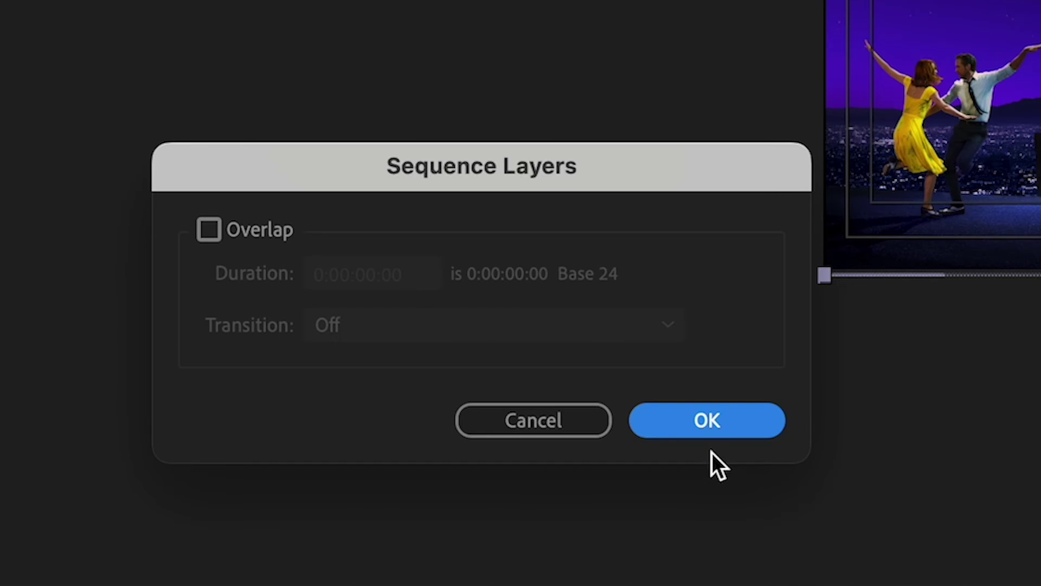
pyautogui.click(704, 430)
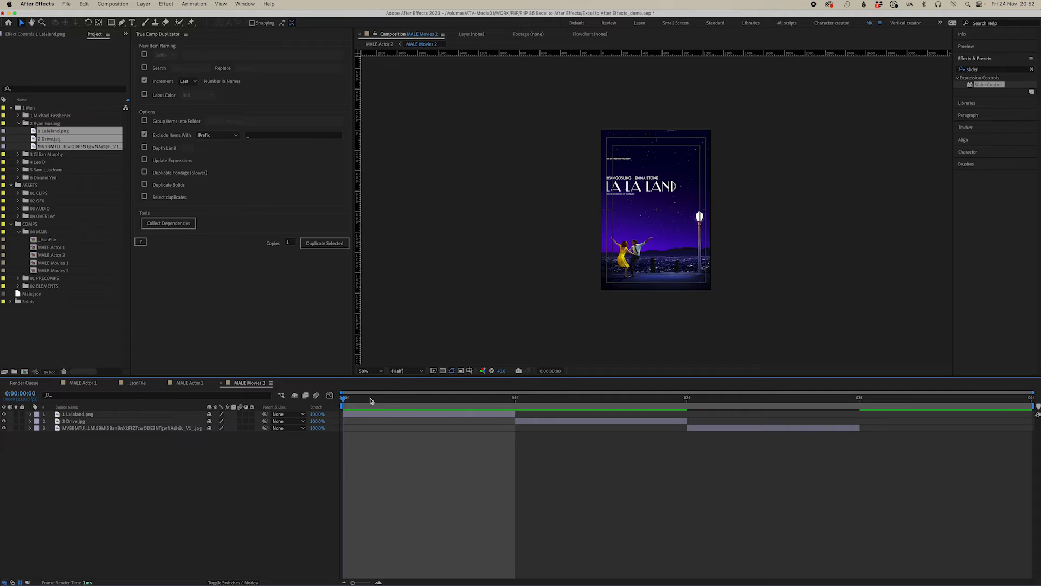
pyautogui.moveTo(371, 401); pyautogui.dragTo(649, 419)
pyautogui.click(708, 426)
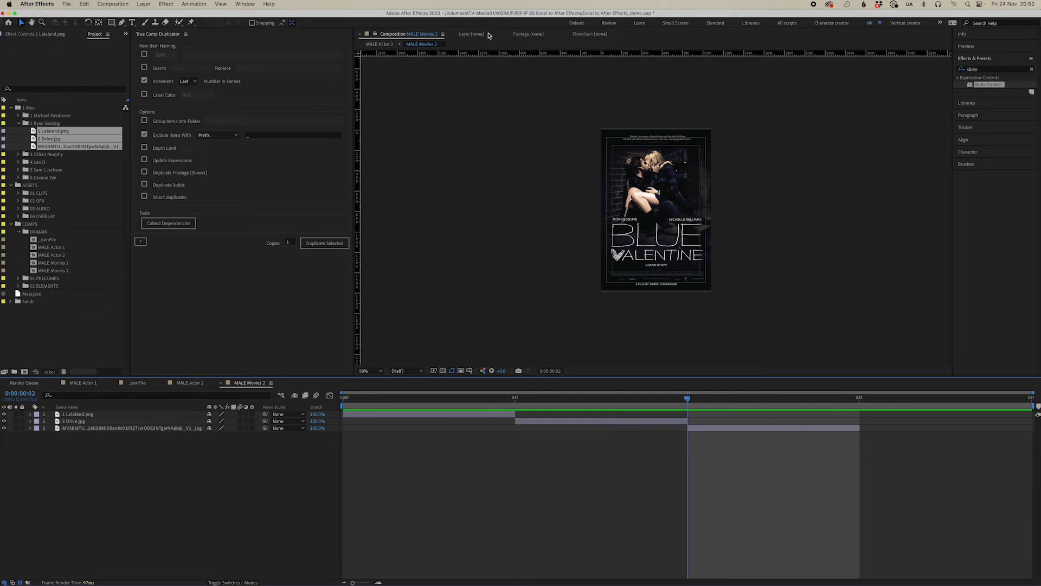
# In MALE Actor 2, check the Time Remap keyframe values of the three MALE Movies 2 layers.
pyautogui.click(372, 45)
pyautogui.moveTo(406, 394)
pyautogui.mouseDown()
pyautogui.moveTo(592, 446)
pyautogui.moveTo(485, 485)
pyautogui.mouseUp()
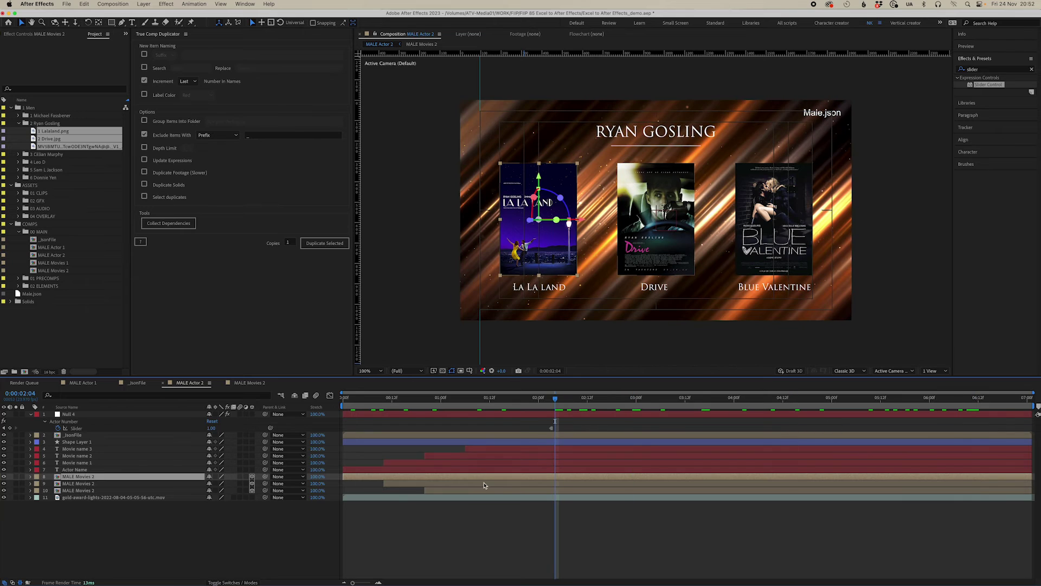
pyautogui.keyDown('shift'); pyautogui.click(478, 491); pyautogui.keyUp('shift')
pyautogui.press('u')
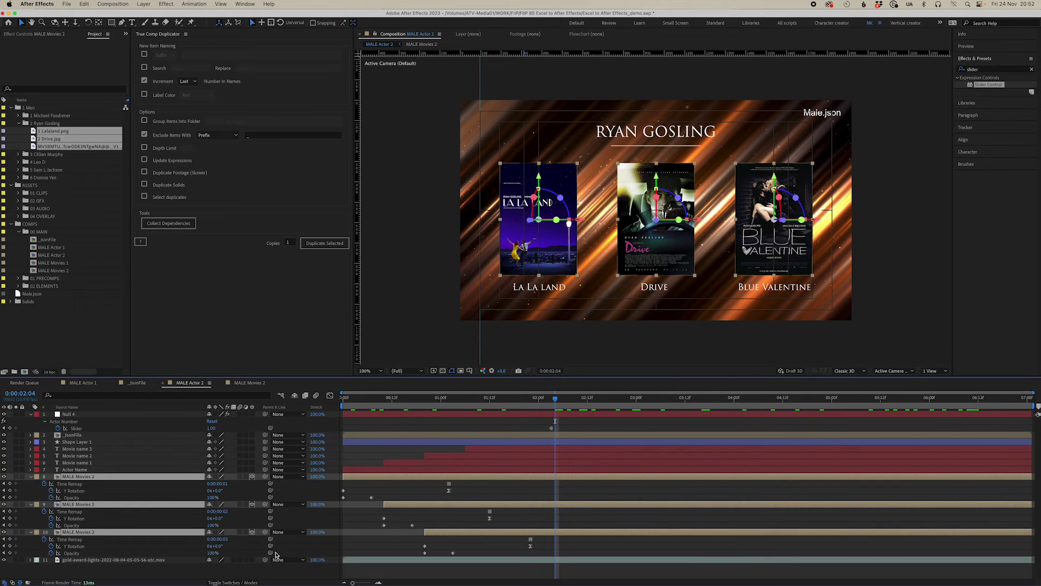
pyautogui.doubleClick(448, 483)
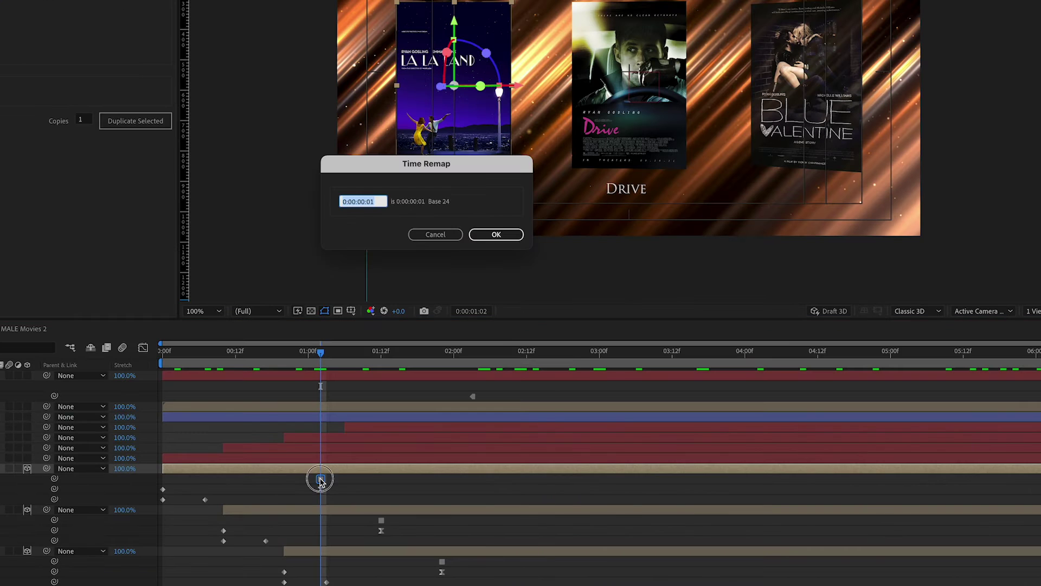
pyautogui.click(474, 233)
pyautogui.doubleClick(381, 520)
pyautogui.press('Return')
pyautogui.doubleClick(442, 562)
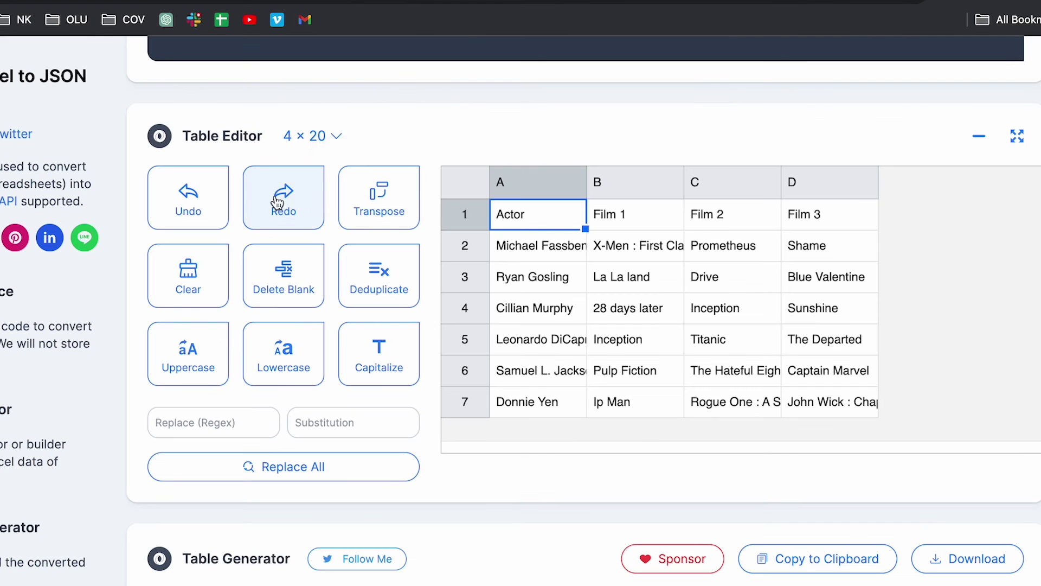
# Copy the actresses table A1:D7 and the converted JSON data from TableConvert.
pyautogui.press('super+v')
pyautogui.click(835, 560)
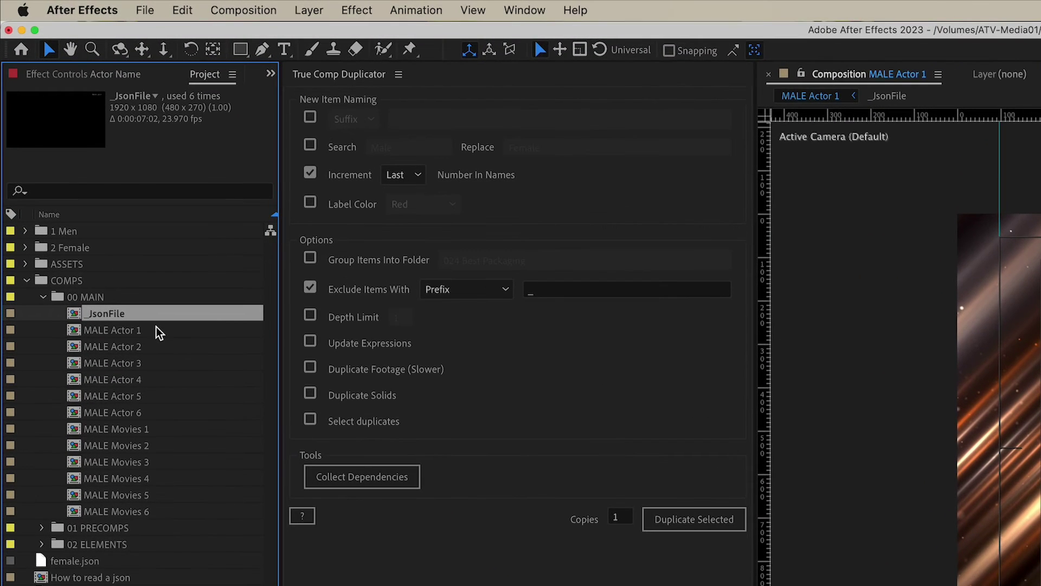
# Append 'Male' to the _JsonFile composition name, making it _JsonFileMale.
pyautogui.press('Return')
pyautogui.press('Right')
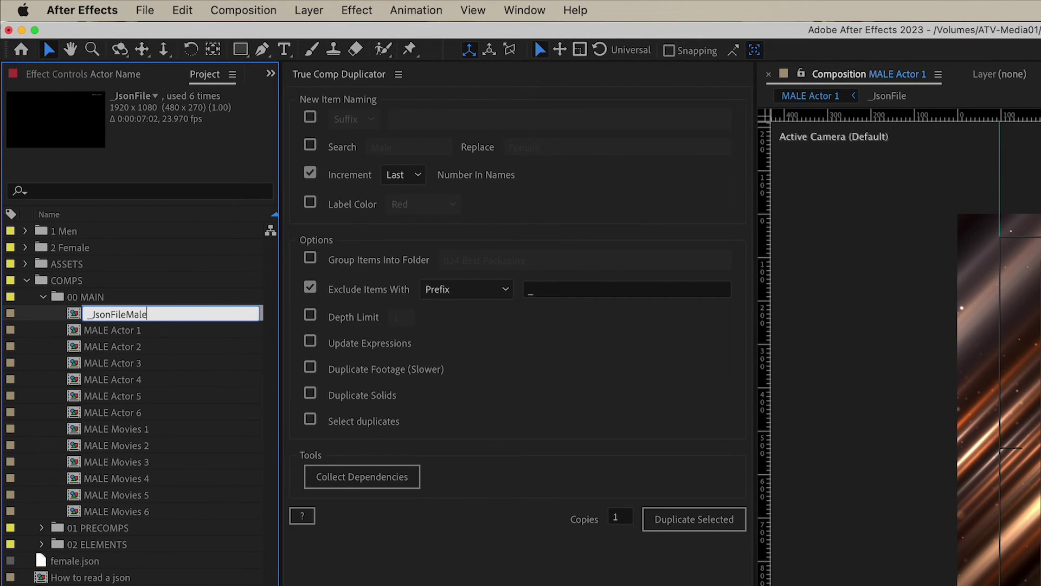
pyautogui.click(138, 331)
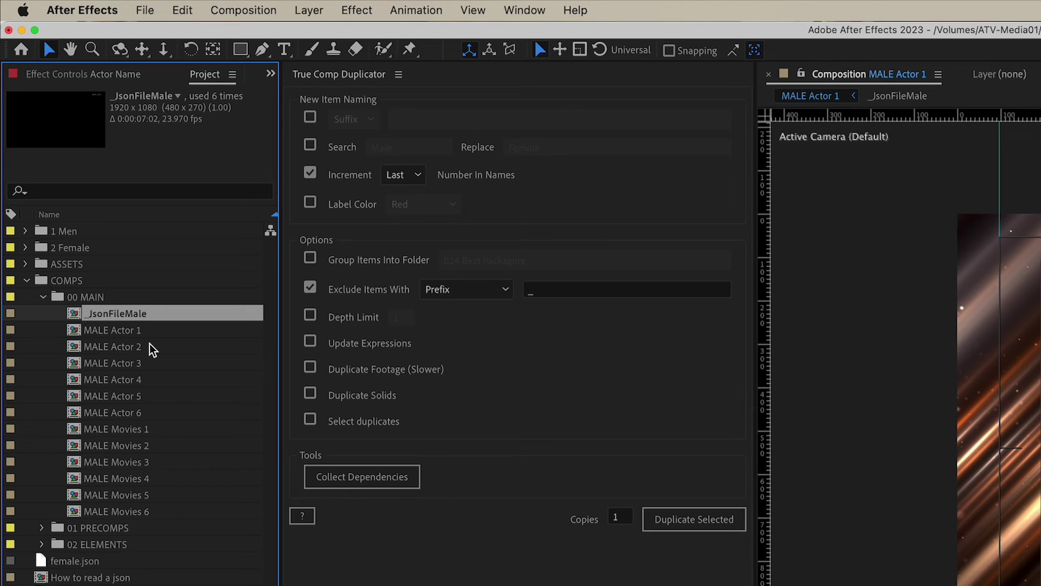
# Duplicate MALE Actor 1 with Increment and Exclude off and Male replaced by Female.
pyautogui.click(149, 347)
pyautogui.click(137, 329)
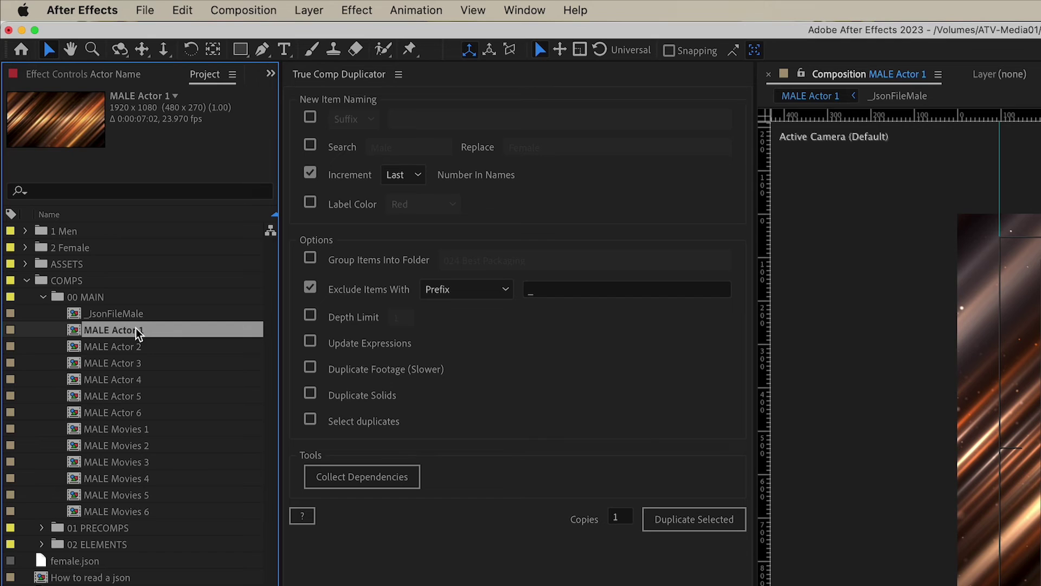
pyautogui.click(309, 173)
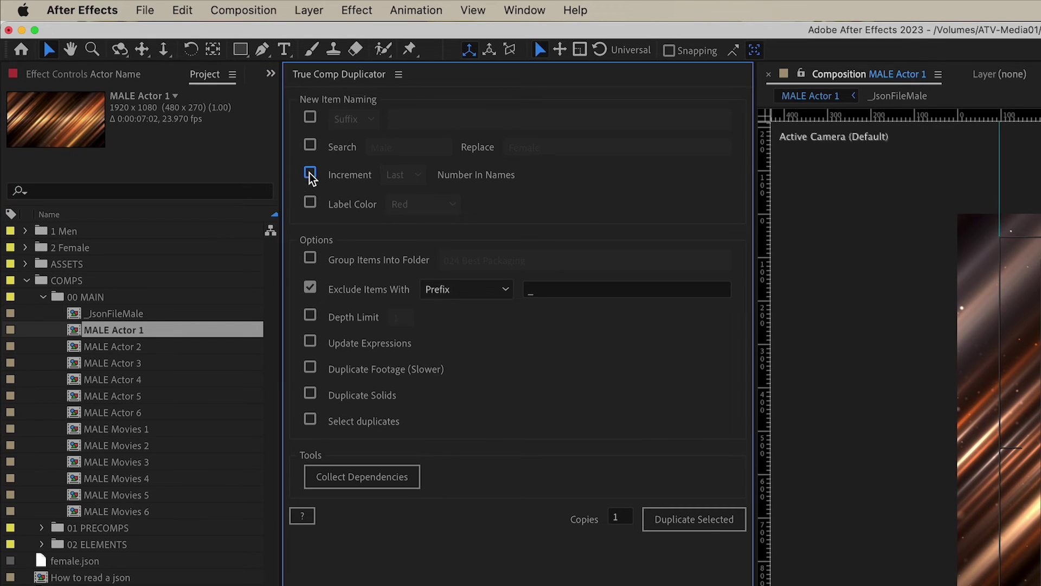
pyautogui.click(311, 291)
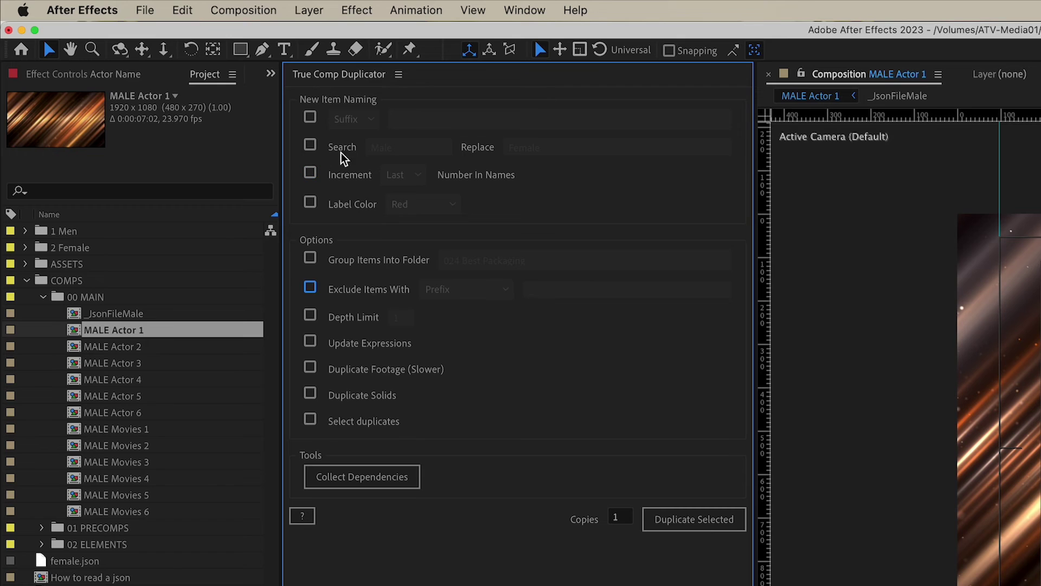
pyautogui.click(312, 146)
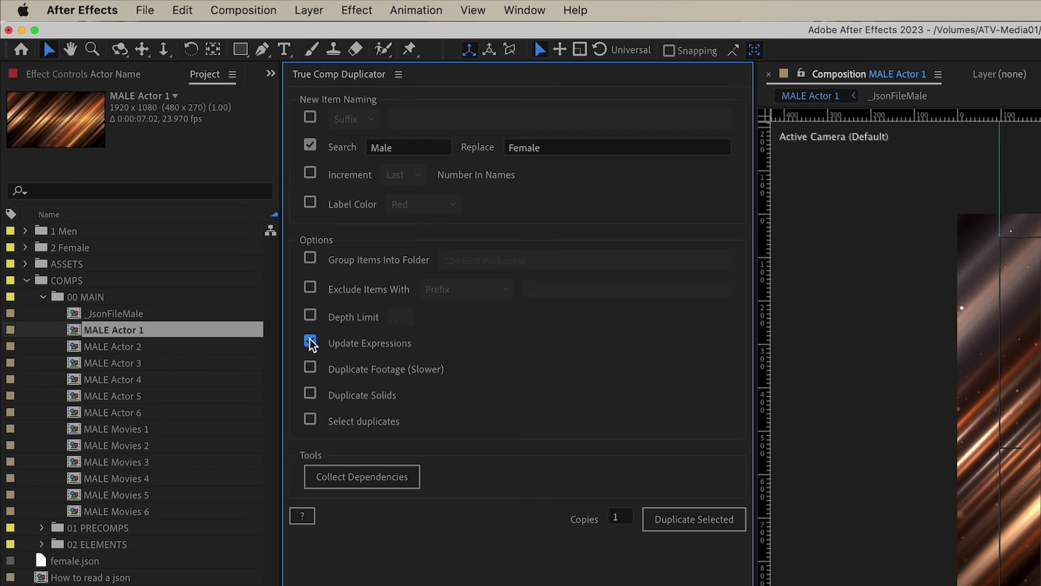
pyautogui.click(690, 525)
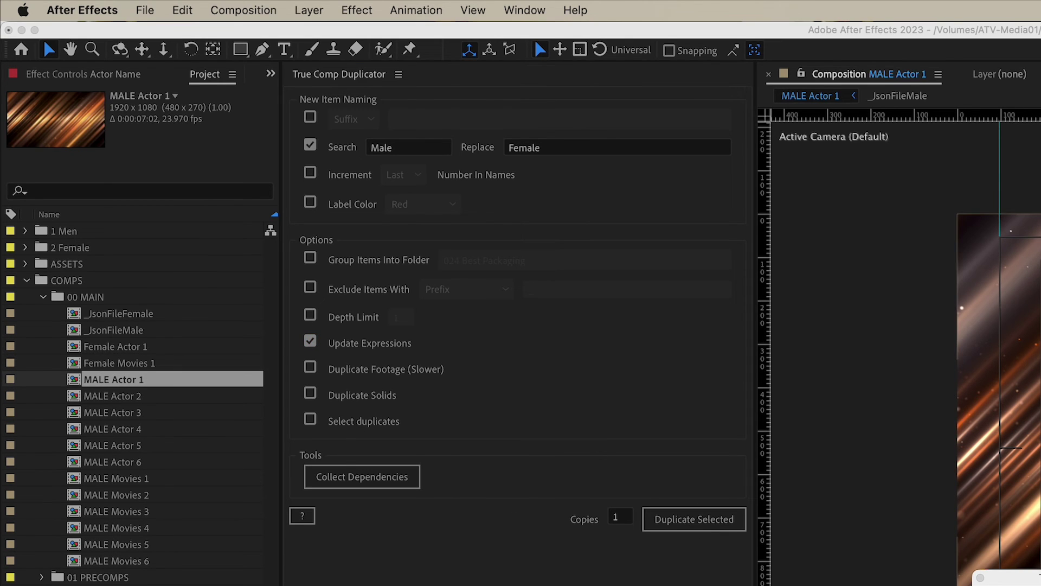
# Put MALE Actor 1 through MALE Movies 6 plus _JsonFileMale into a MALE folder, then open Female Actor 1.
pyautogui.click(581, 507)
pyautogui.click(179, 428)
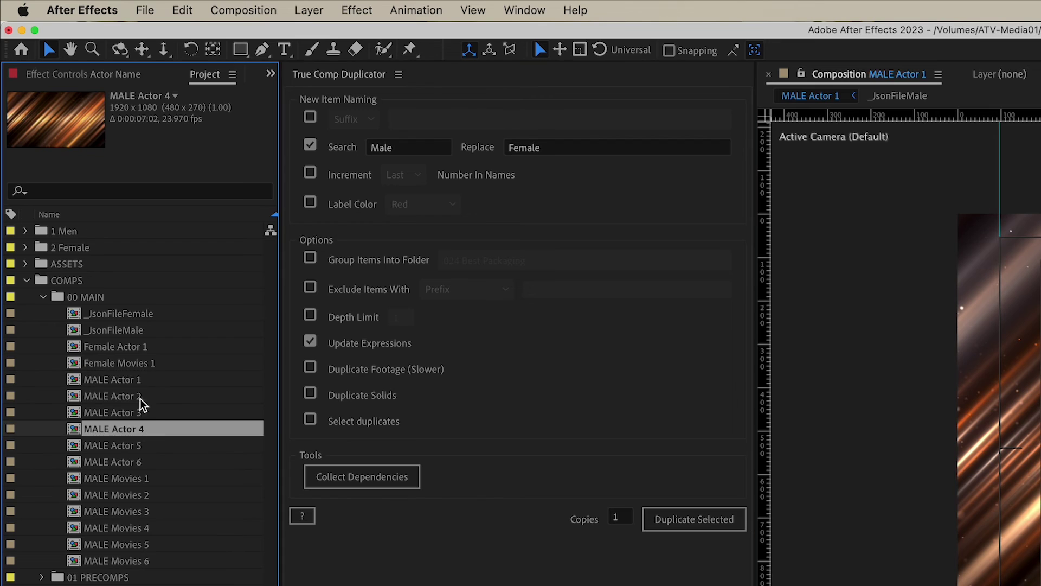
pyautogui.click(134, 382)
pyautogui.keyDown('shift'); pyautogui.click(130, 561); pyautogui.keyUp('shift')
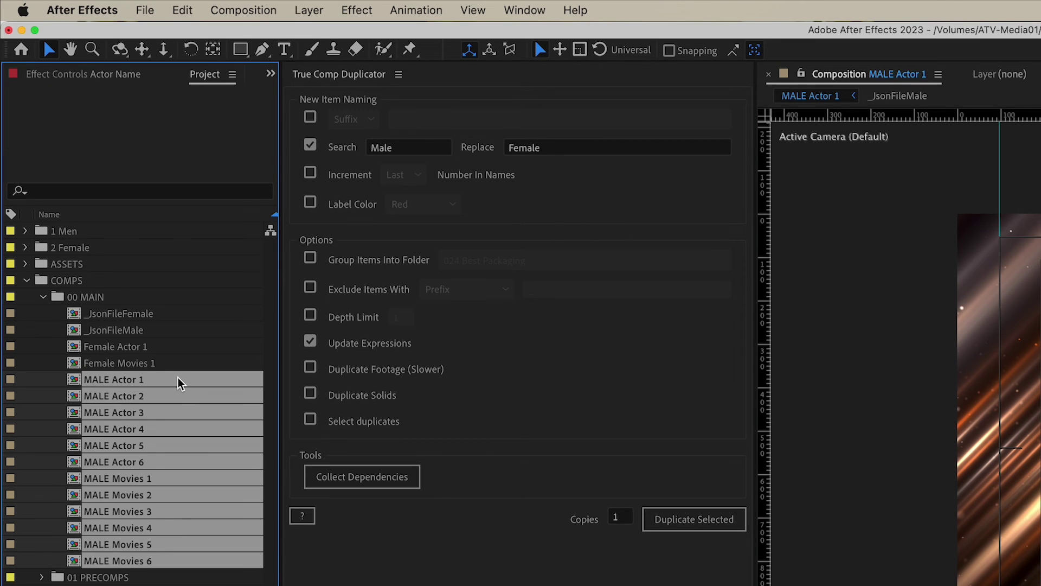
pyautogui.keyDown('super'); pyautogui.click(131, 329); pyautogui.keyUp('super')
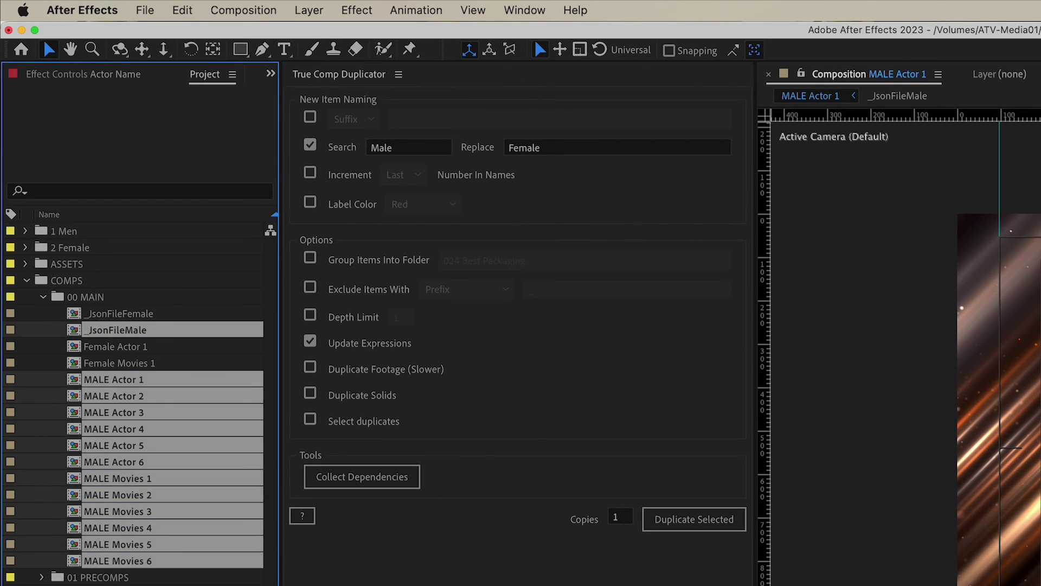
pyautogui.press('super+alt+shift+n')
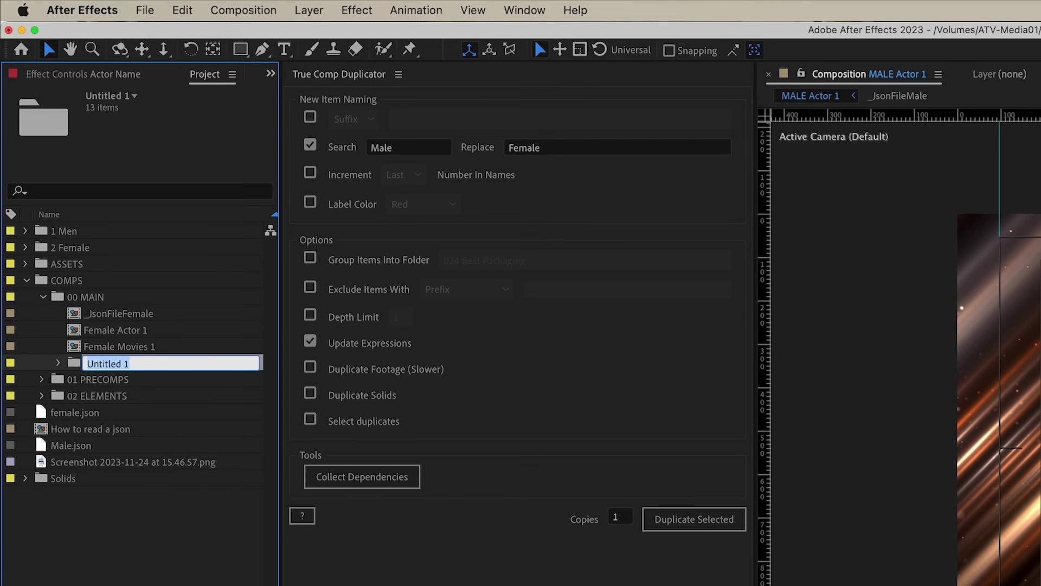
pyautogui.write('MALE')
pyautogui.press('Return')
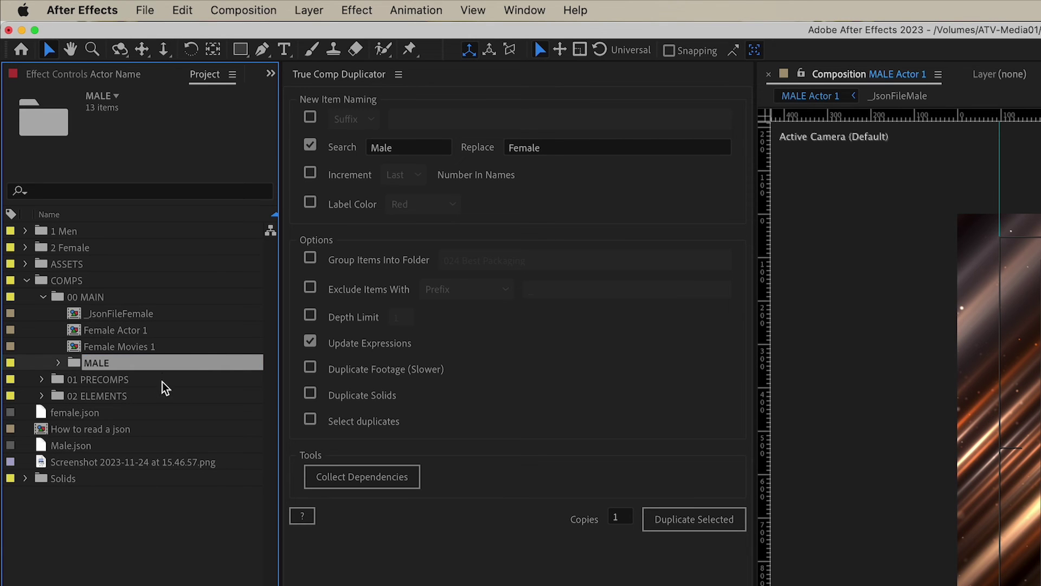
pyautogui.doubleClick(140, 332)
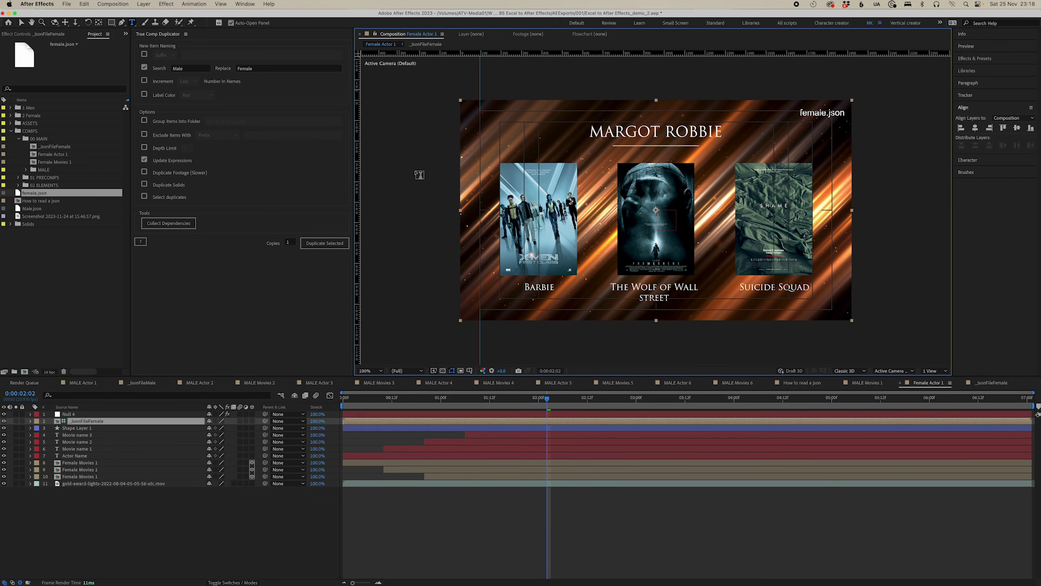
# Preview Female Actor 1, then fit the Barbie poster in Female Movies 1 to comp height.
pyautogui.moveTo(381, 409); pyautogui.dragTo(715, 420)
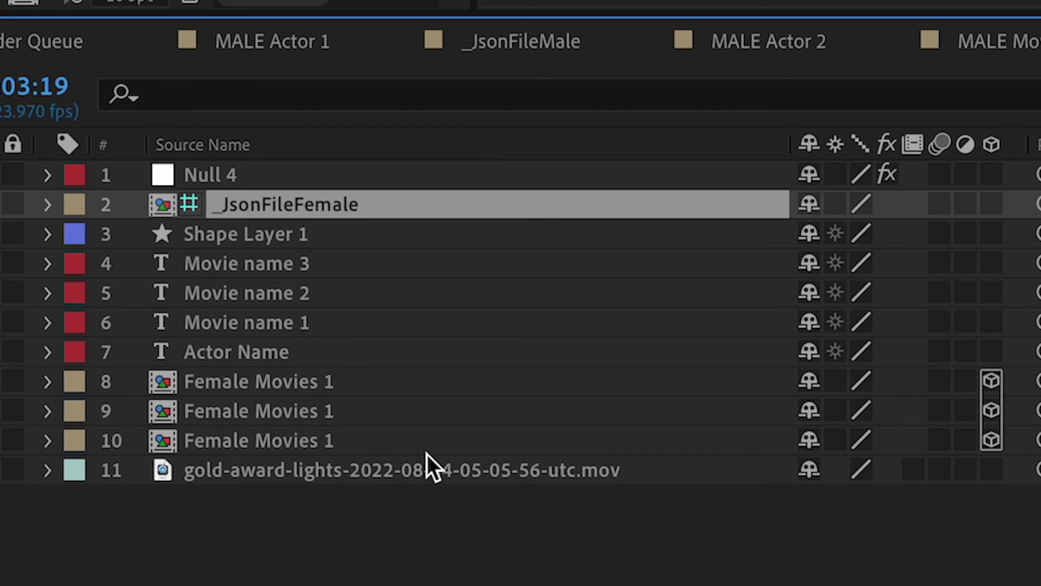
pyautogui.doubleClick(294, 384)
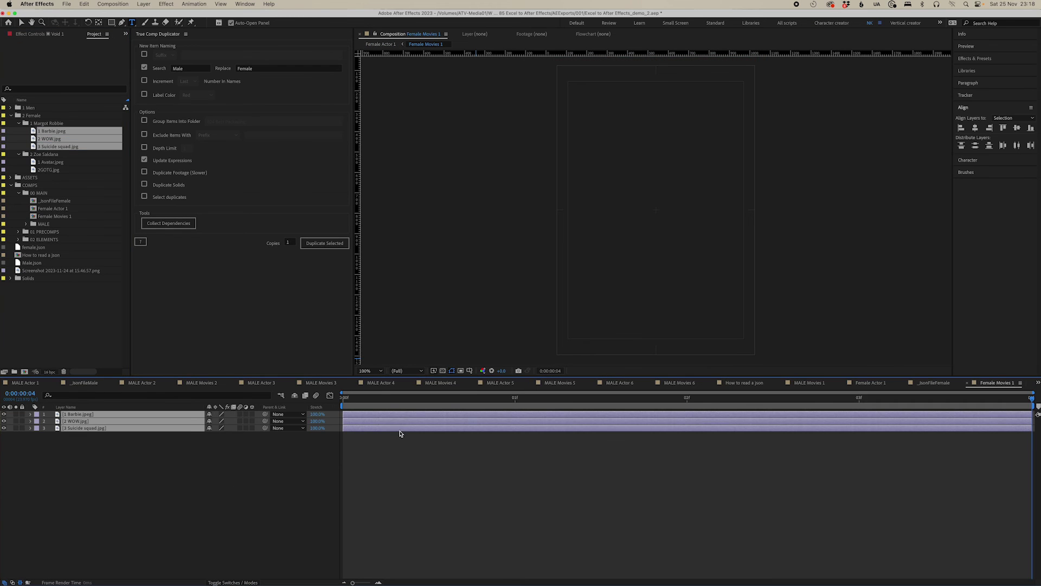
pyautogui.press('Home')
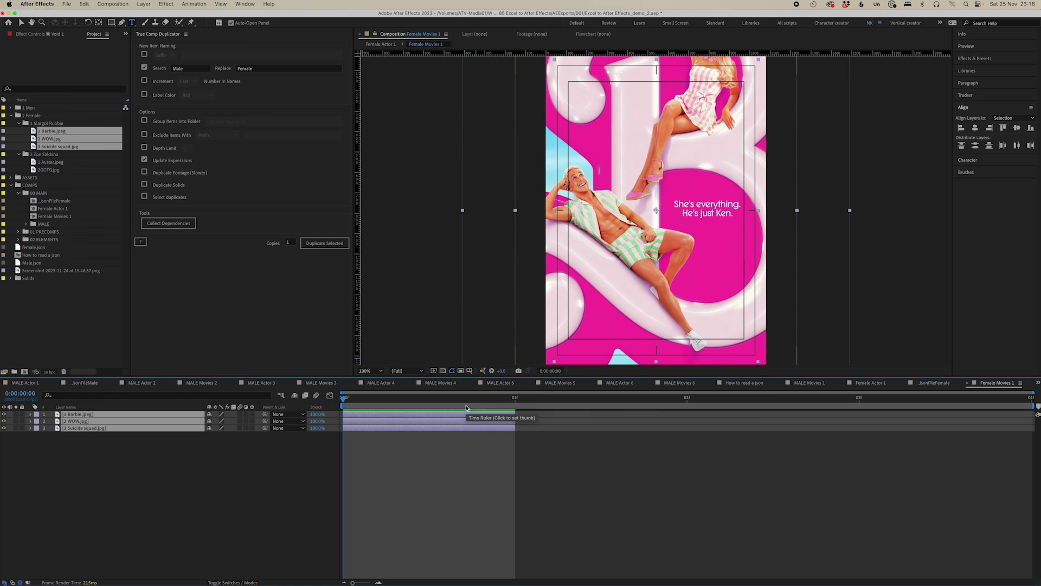
pyautogui.rightClick(458, 421)
pyautogui.click(579, 500)
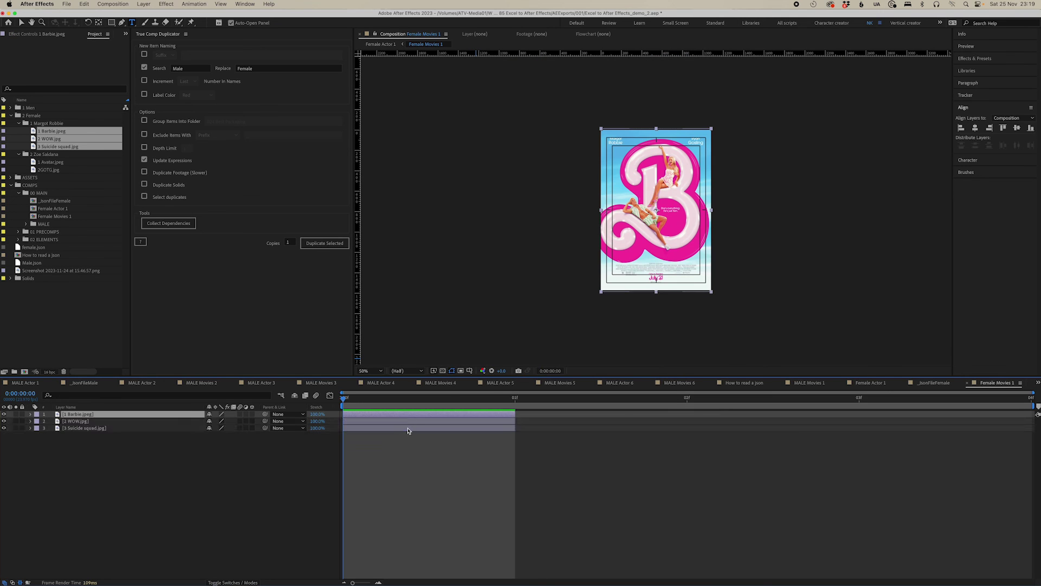